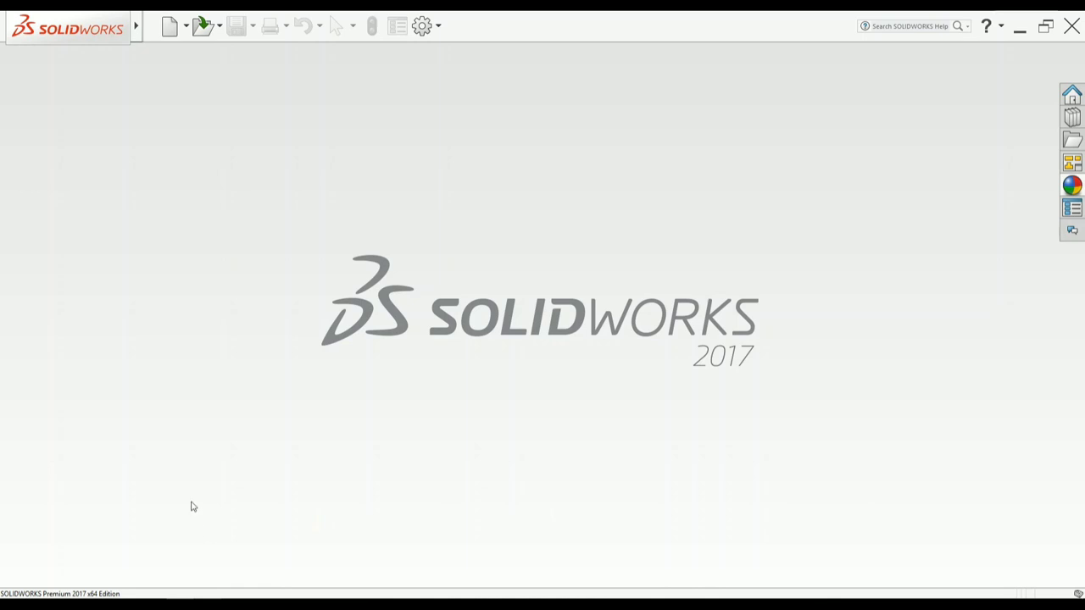
Create a new blank part document, Part6
click(168, 26)
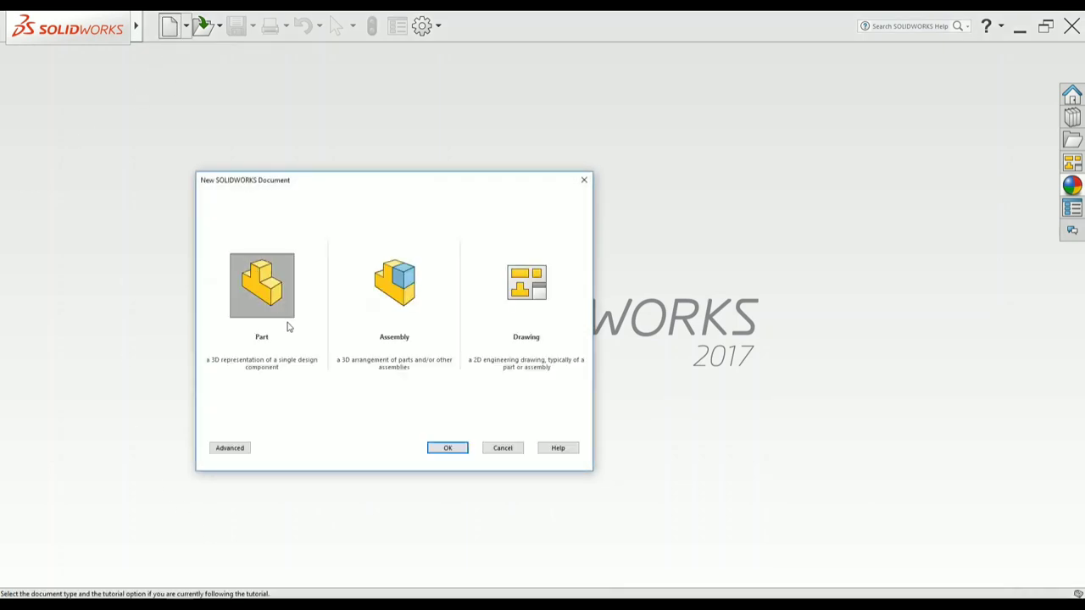
click(449, 448)
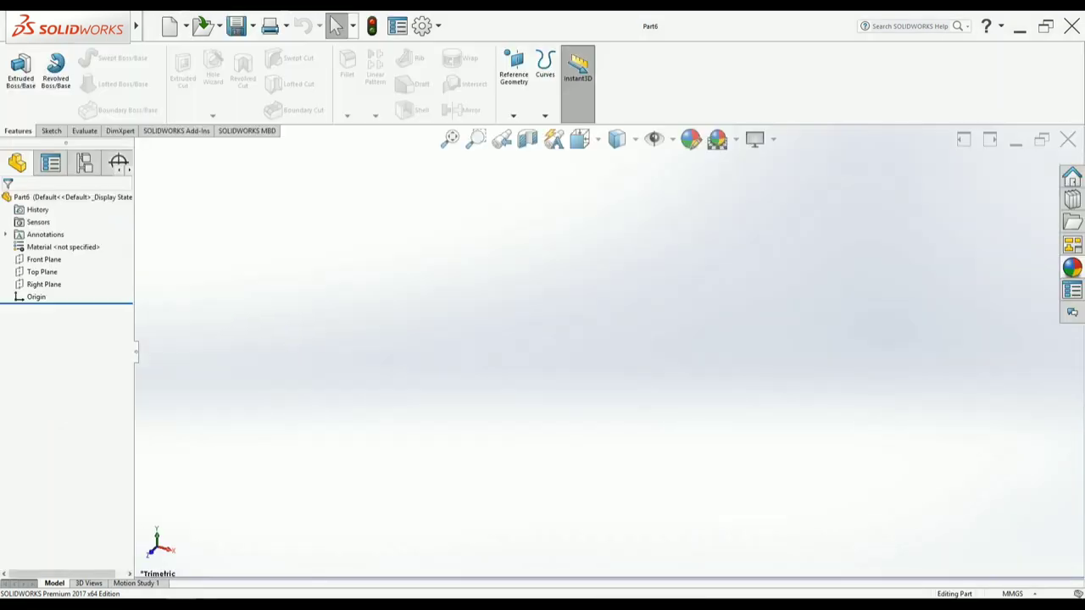
Switch to Photos to view the Exercise 009 reference drawing
key(alt+Tab)
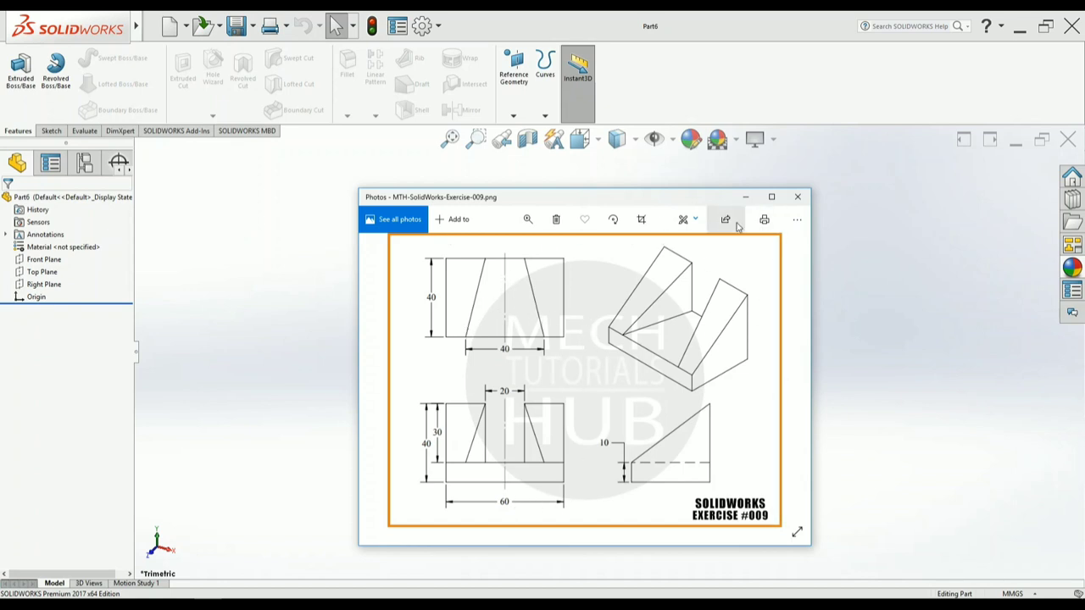
Sketch a corner rectangle on the Top Plane starting at the origin
click(745, 198)
click(42, 271)
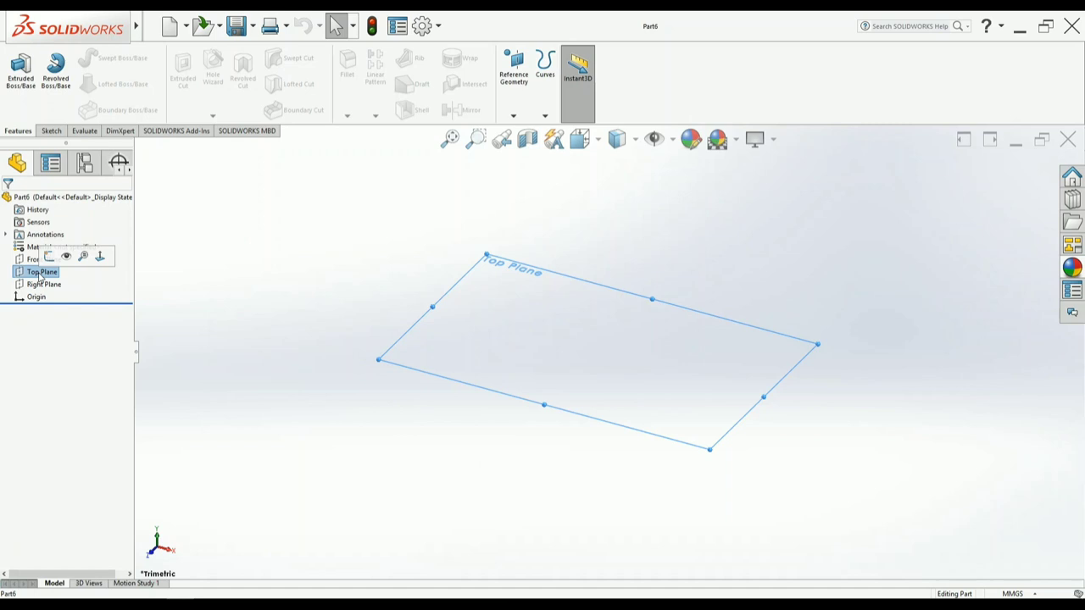
click(51, 258)
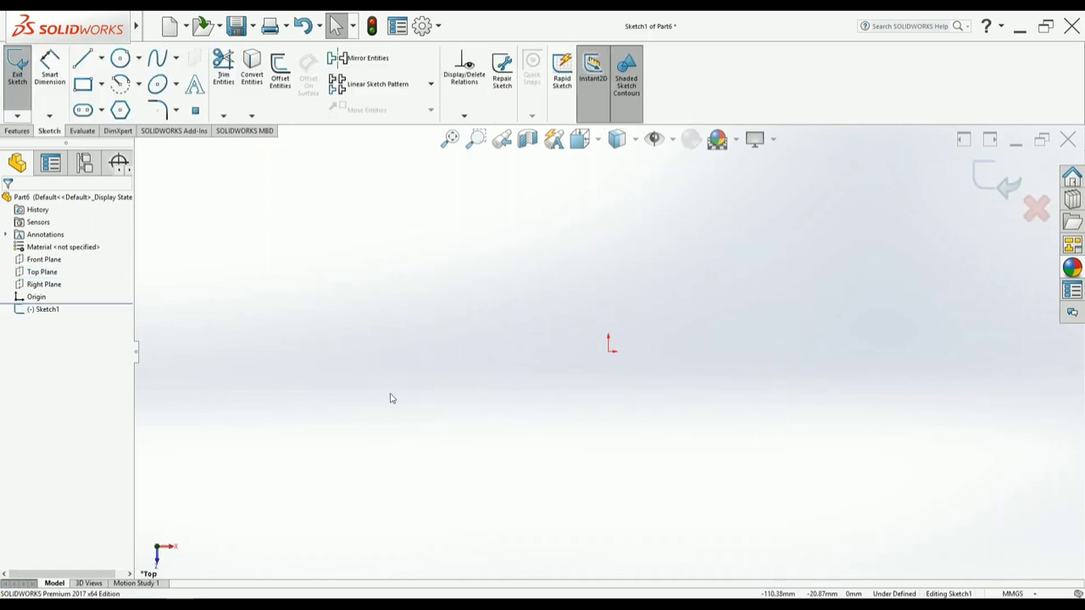
click(82, 84)
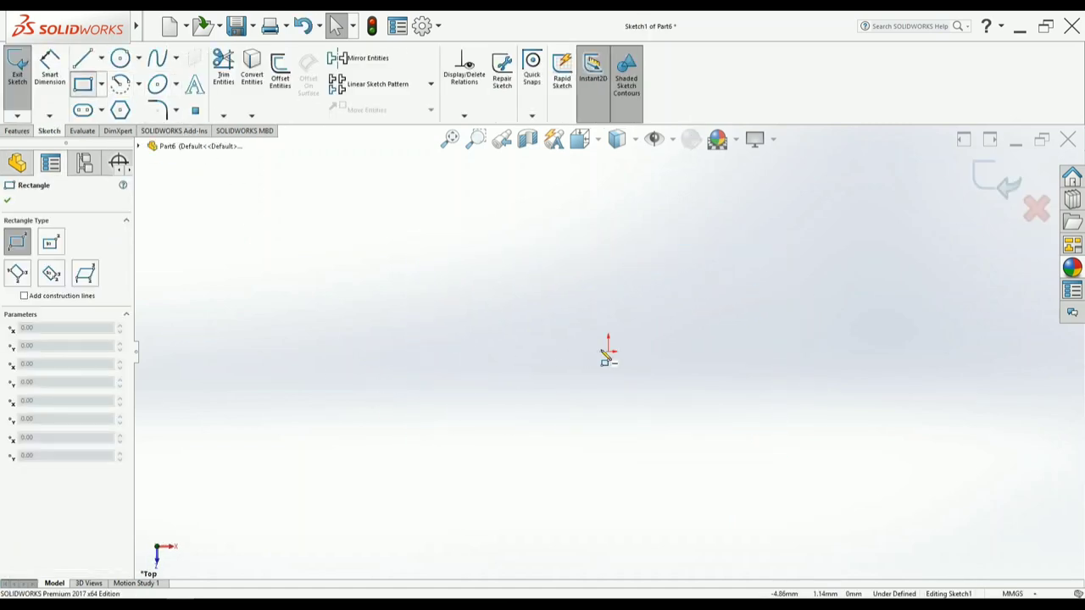
drag(608, 350, 827, 207)
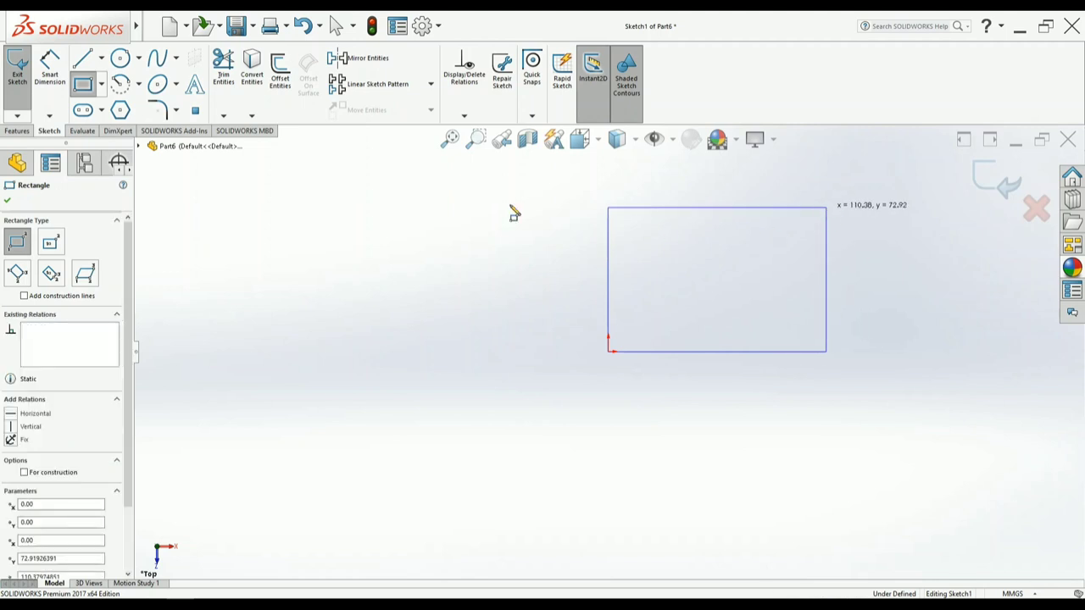
Dimension the rectangle 60 mm wide and 40 mm high
click(51, 88)
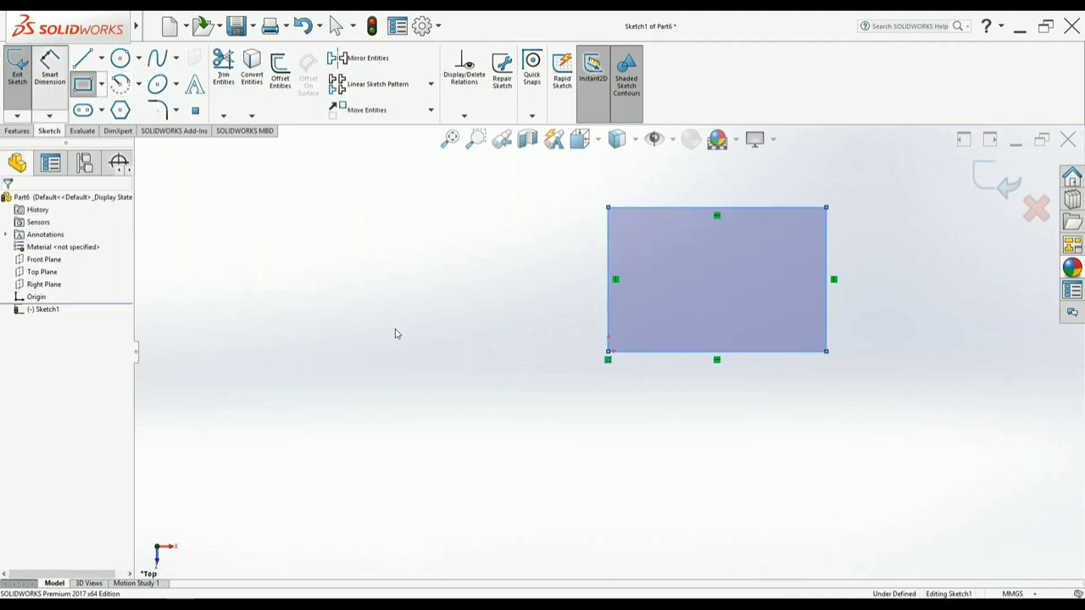
click(724, 356)
click(719, 398)
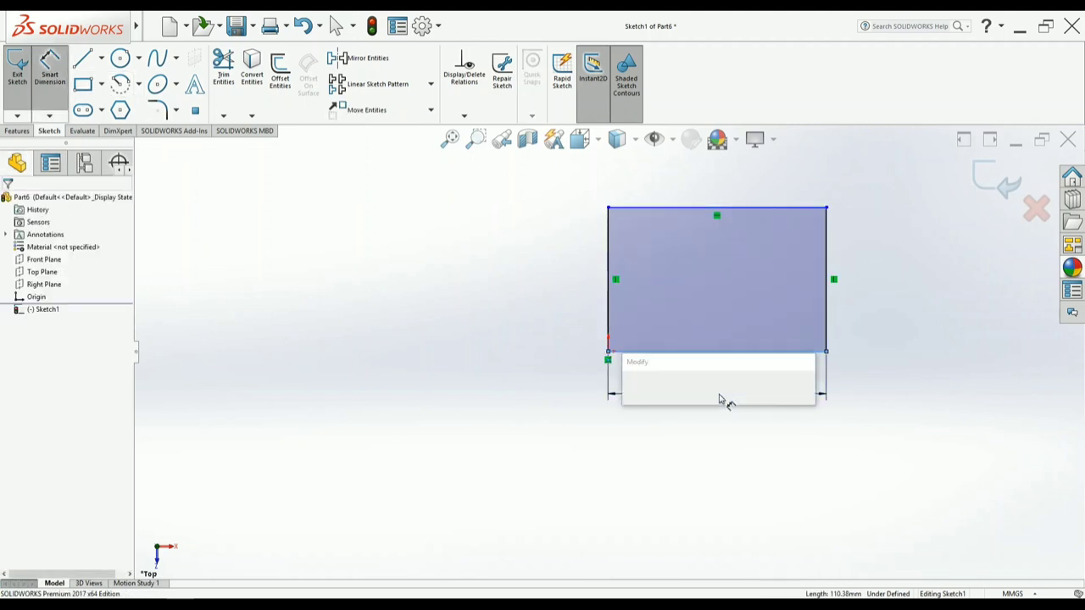
text(60)
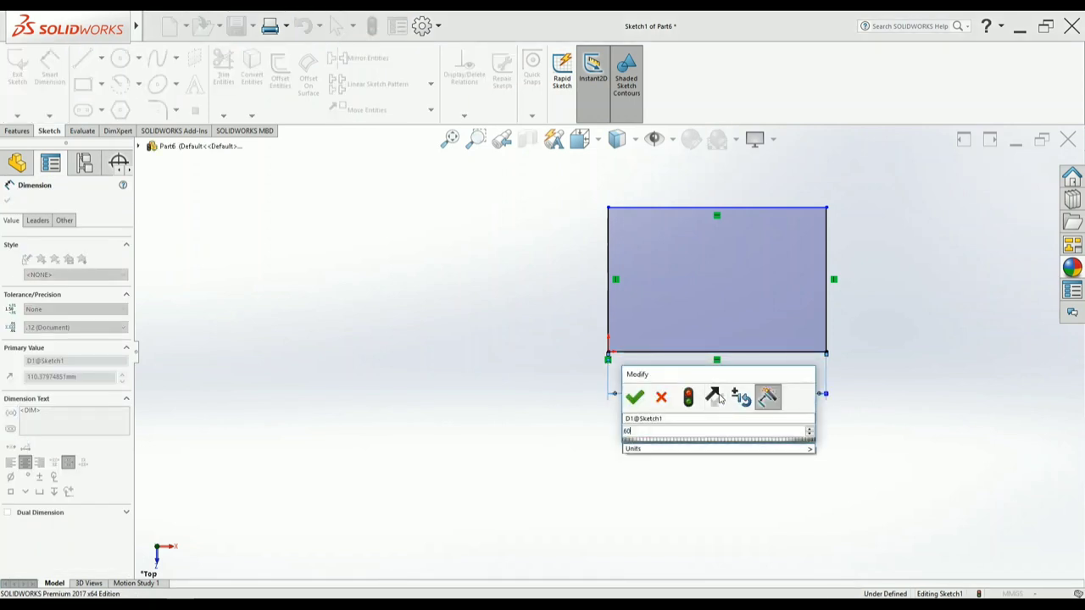
key(Return)
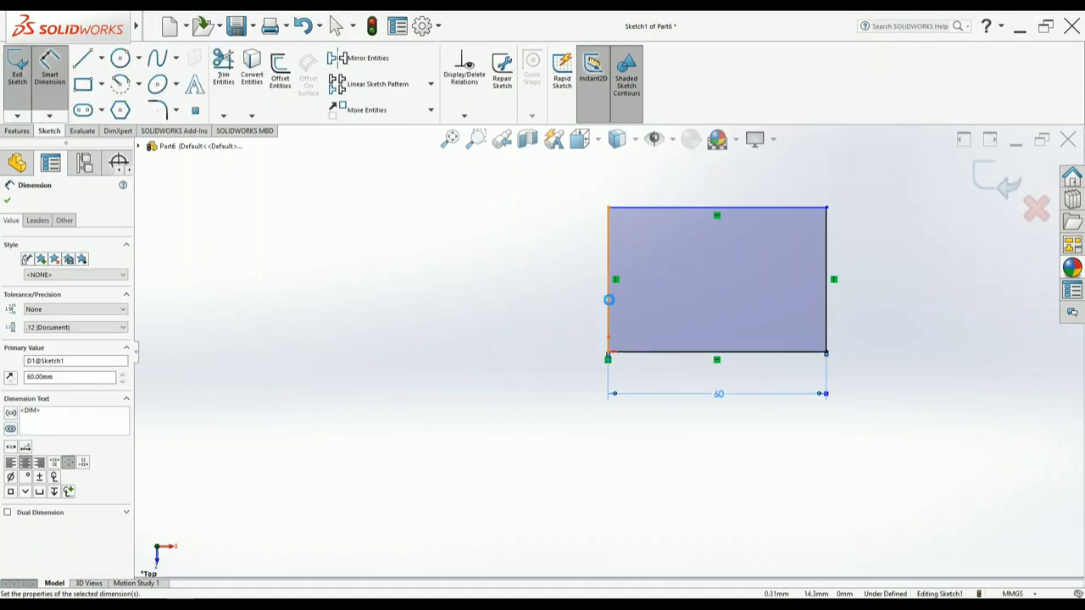
click(608, 288)
click(559, 307)
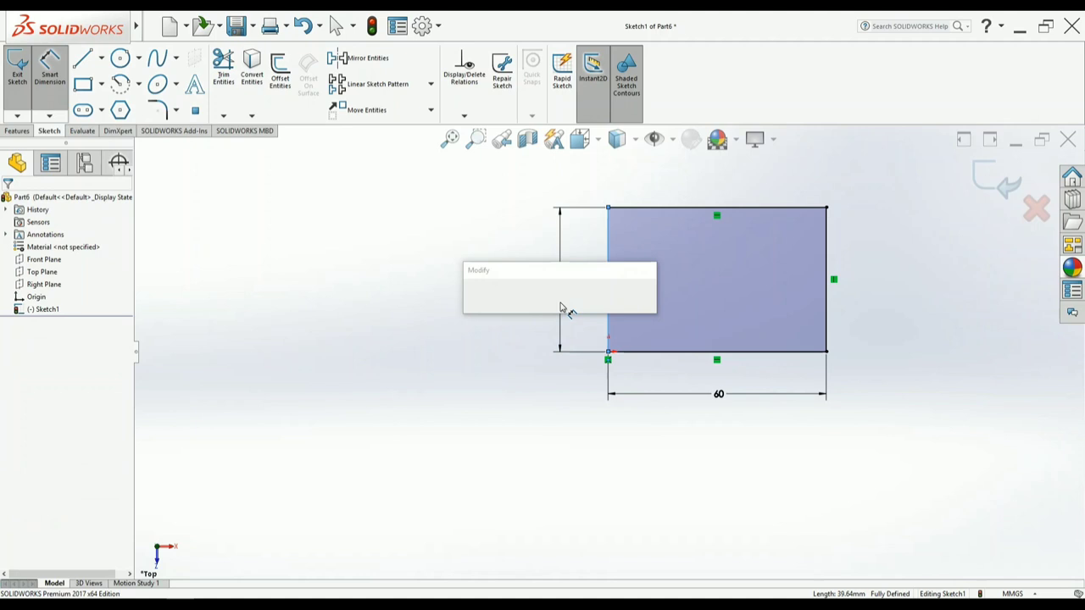
text(40)
key(Return)
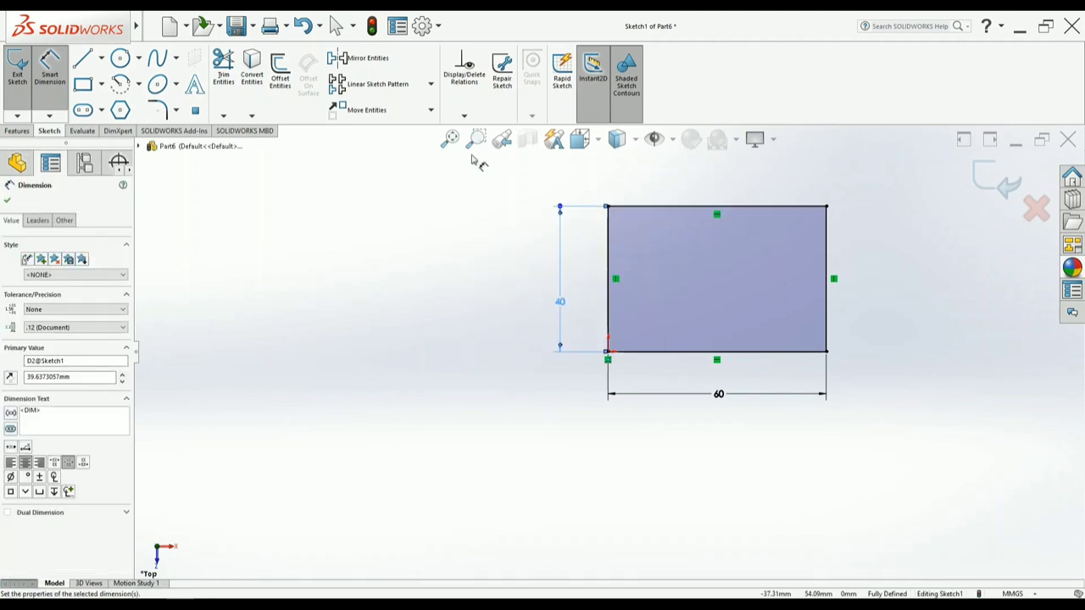
Fit the sketch in view and check its sizes against the reference drawing
click(450, 140)
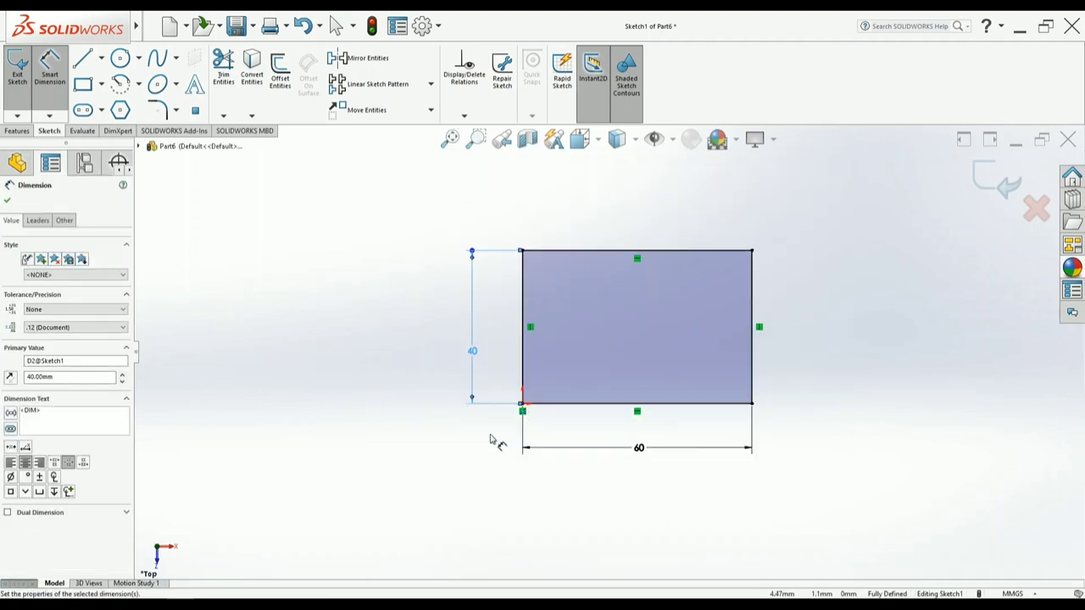
key(alt+Tab)
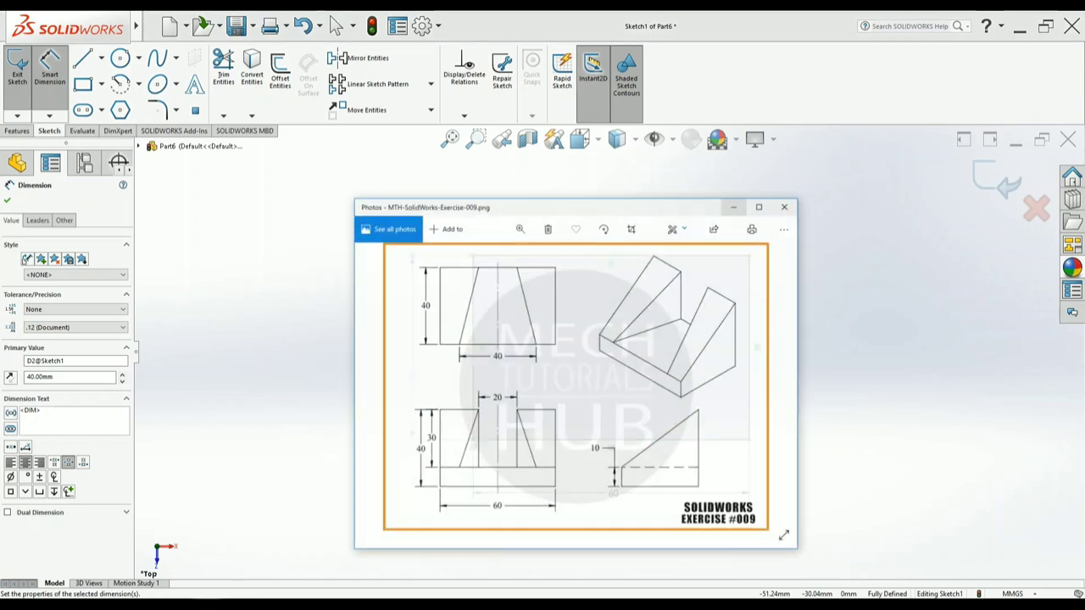
click(797, 196)
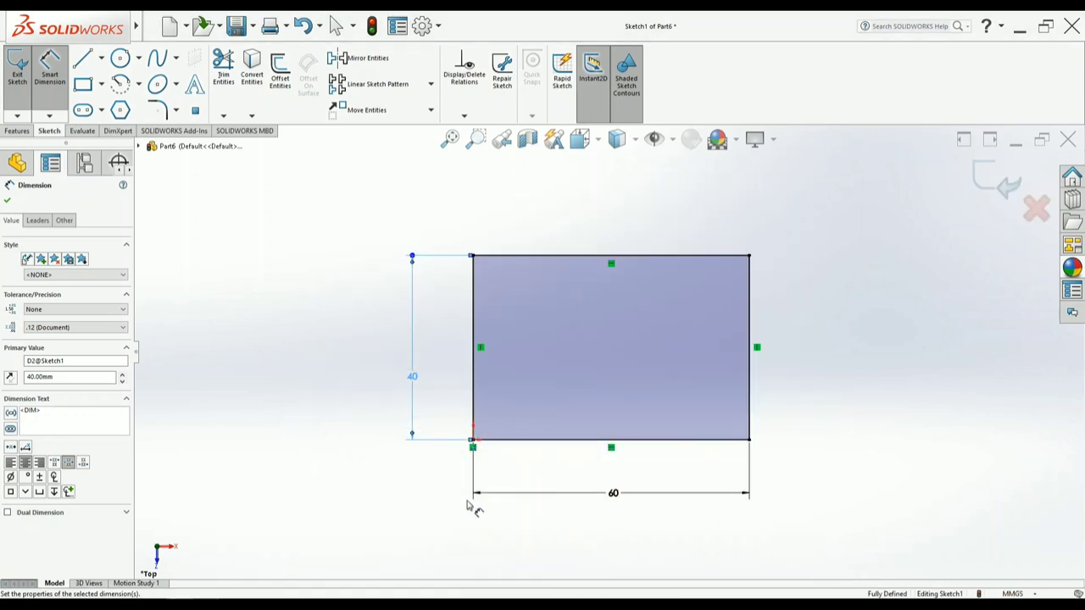
key(Escape)
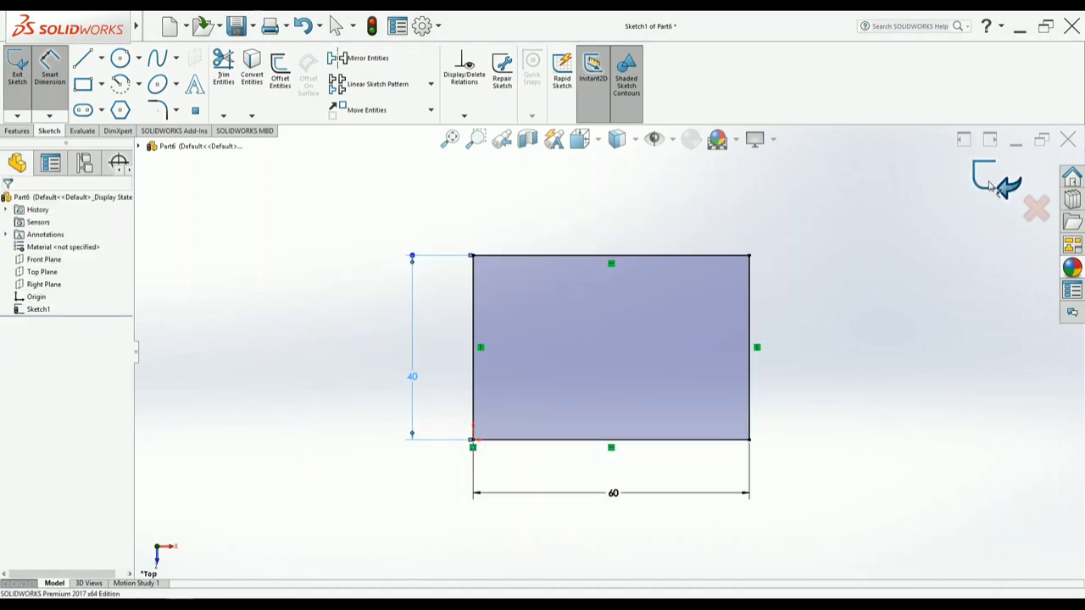
Extrude the 60 × 40 rectangle 40 mm into a solid block, Boss-Extrude1
click(996, 181)
click(24, 80)
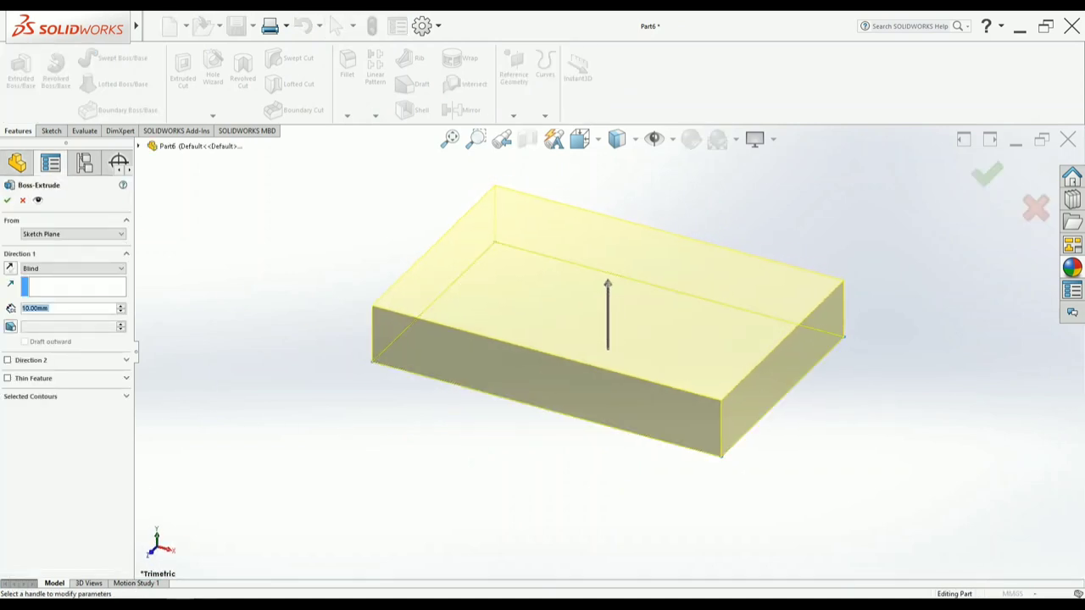
key(alt+Tab)
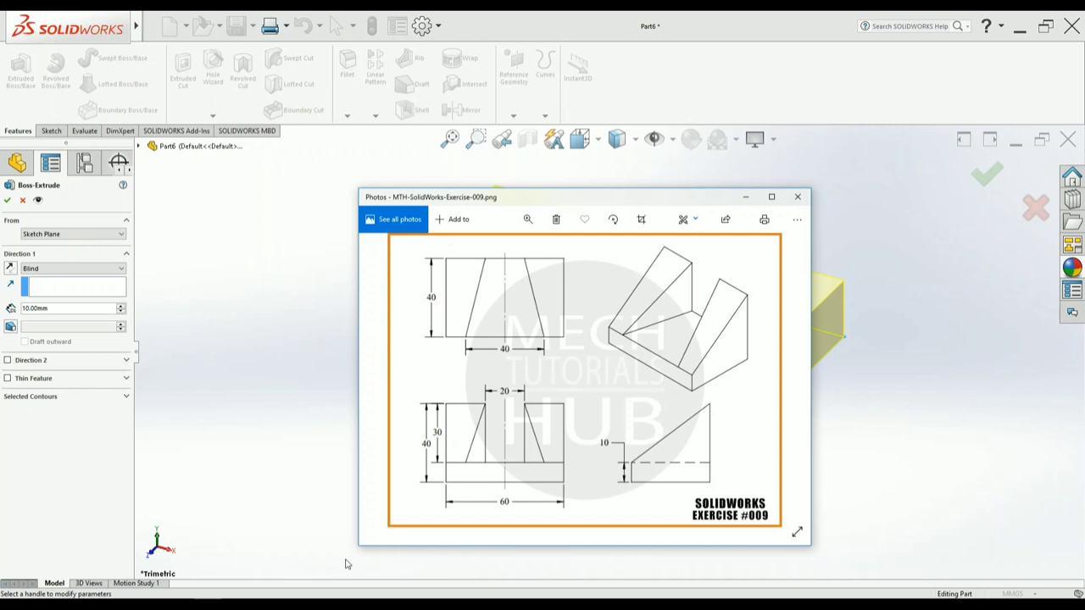
key(alt+Tab)
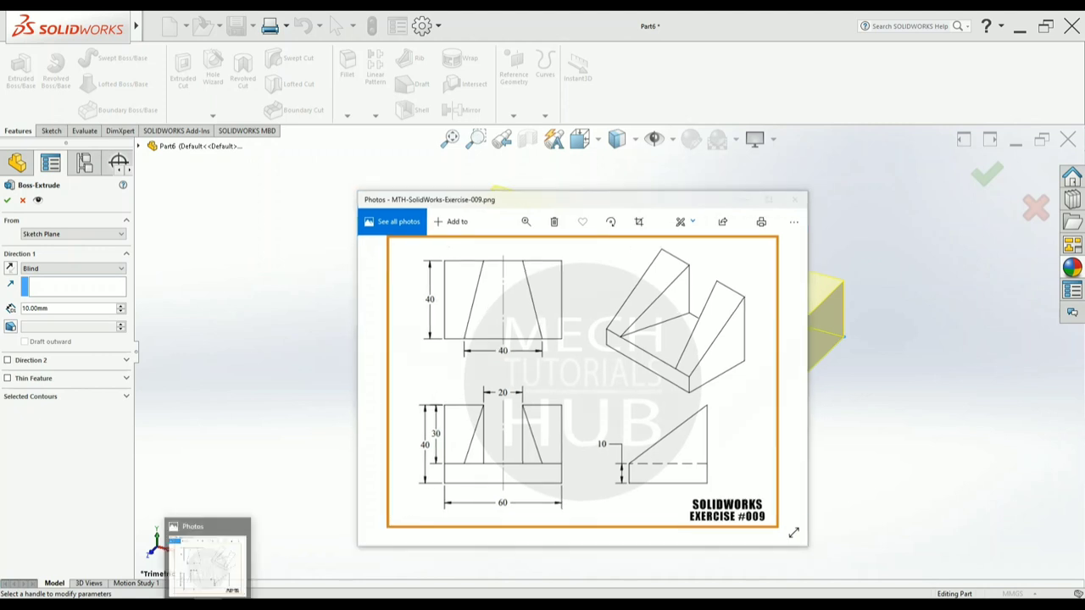
scroll(117, 308, up, 3)
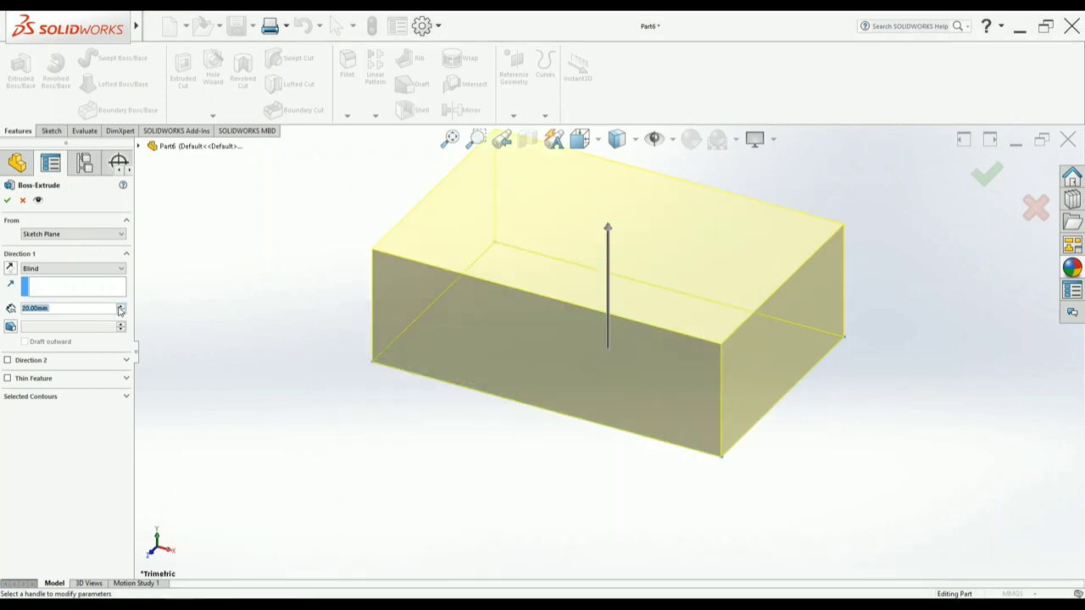
click(7, 200)
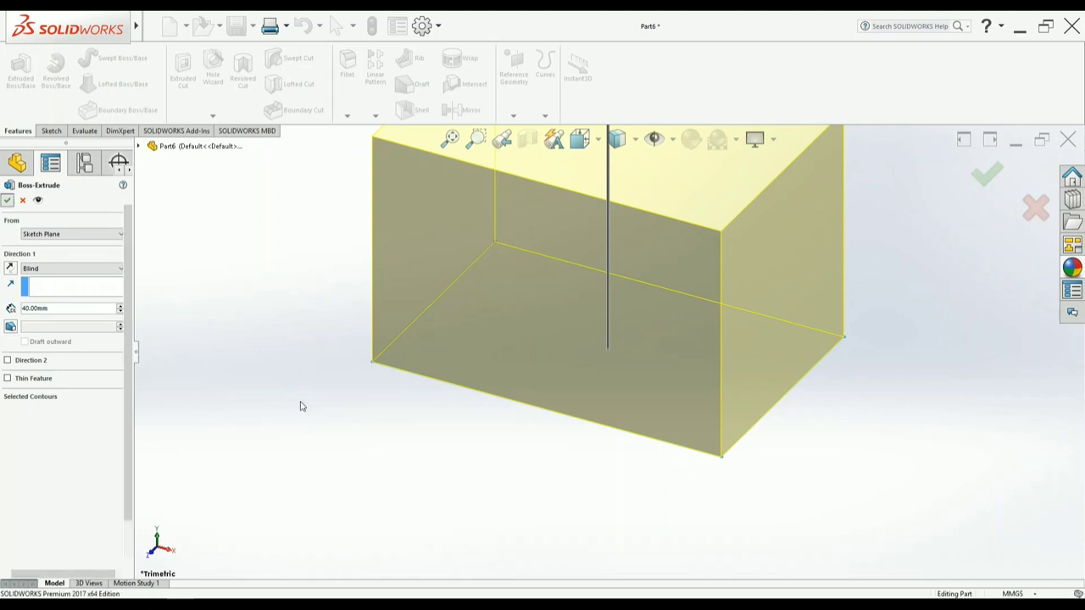
click(462, 144)
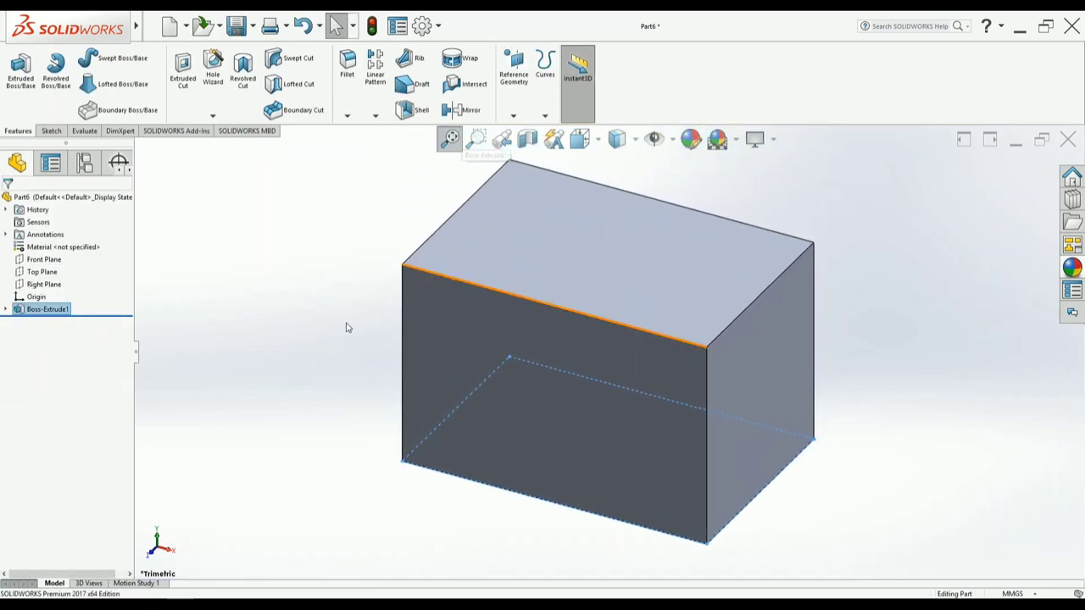
scroll(641, 223, down, 2)
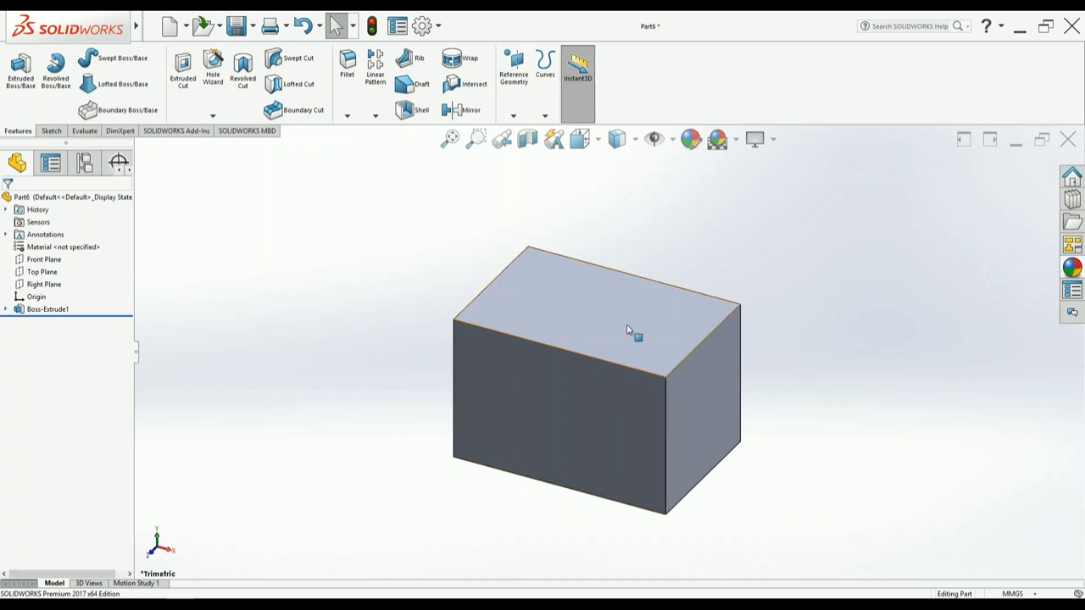
Start a sketch on the block's top face and view it face-on
click(603, 337)
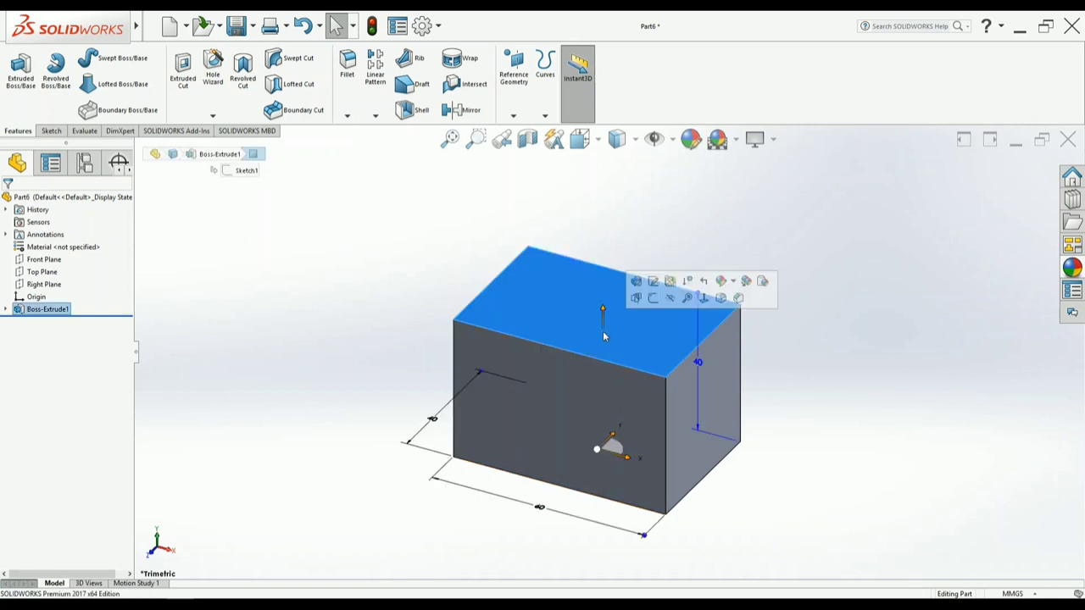
click(655, 301)
click(582, 144)
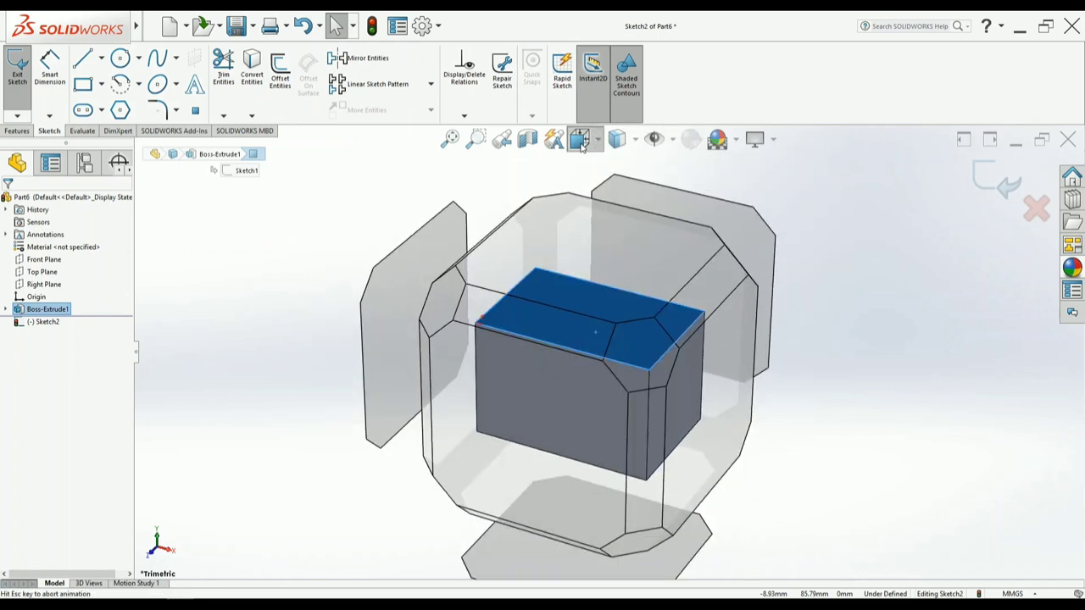
click(565, 280)
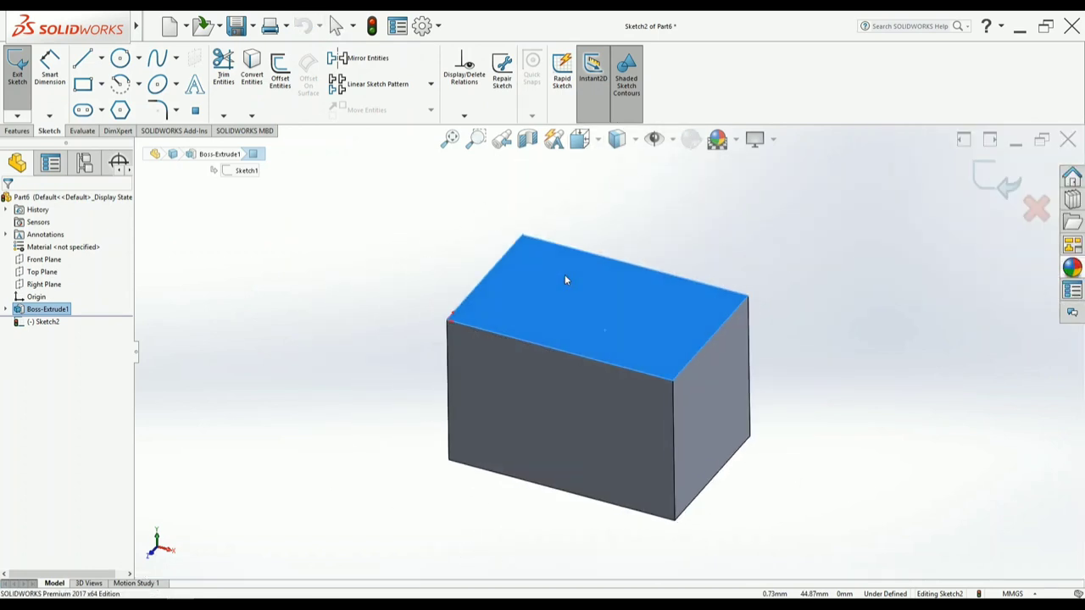
Draw a closed trapezoid with lines from the face's bottom edge to its top edge
click(82, 58)
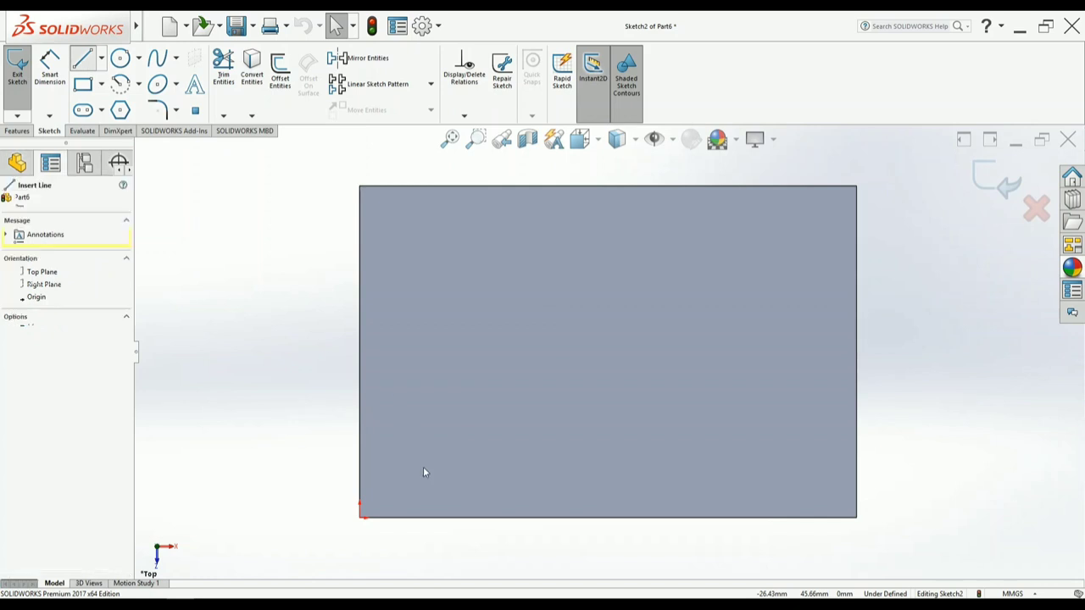
click(497, 517)
click(762, 517)
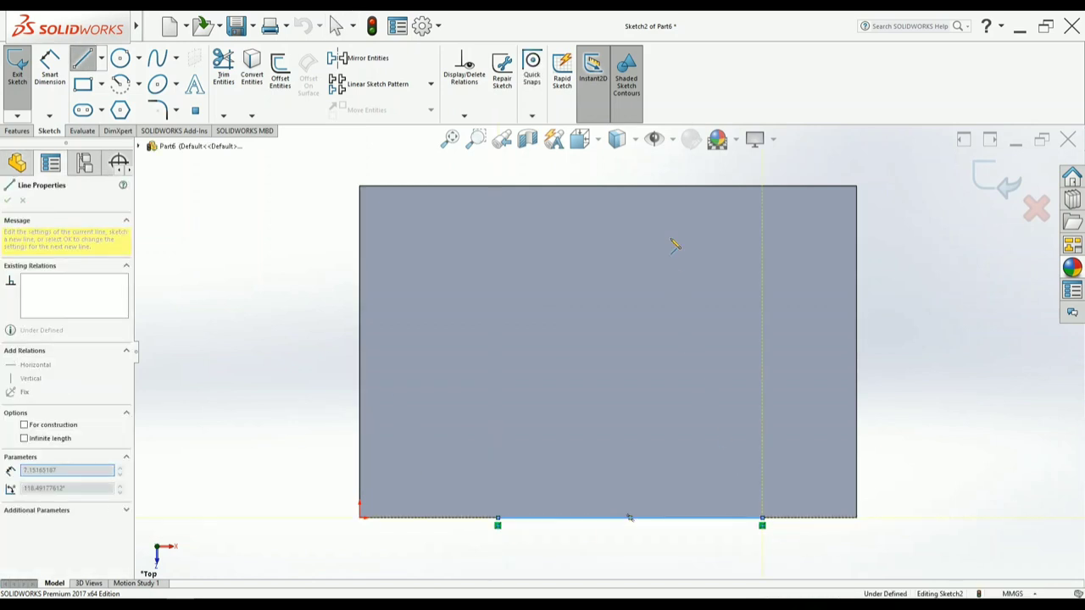
click(678, 180)
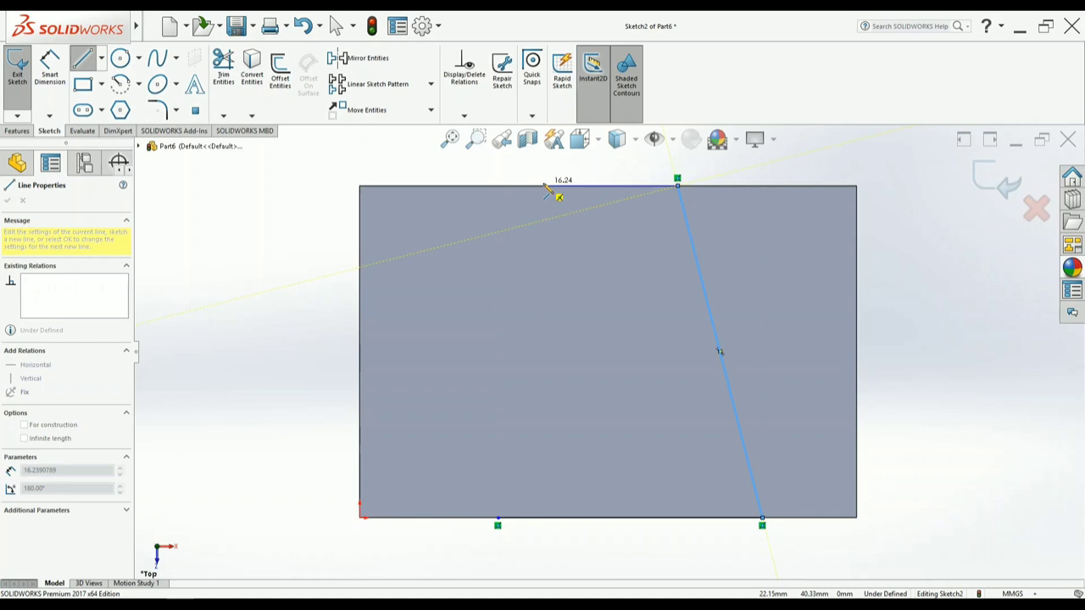
click(542, 179)
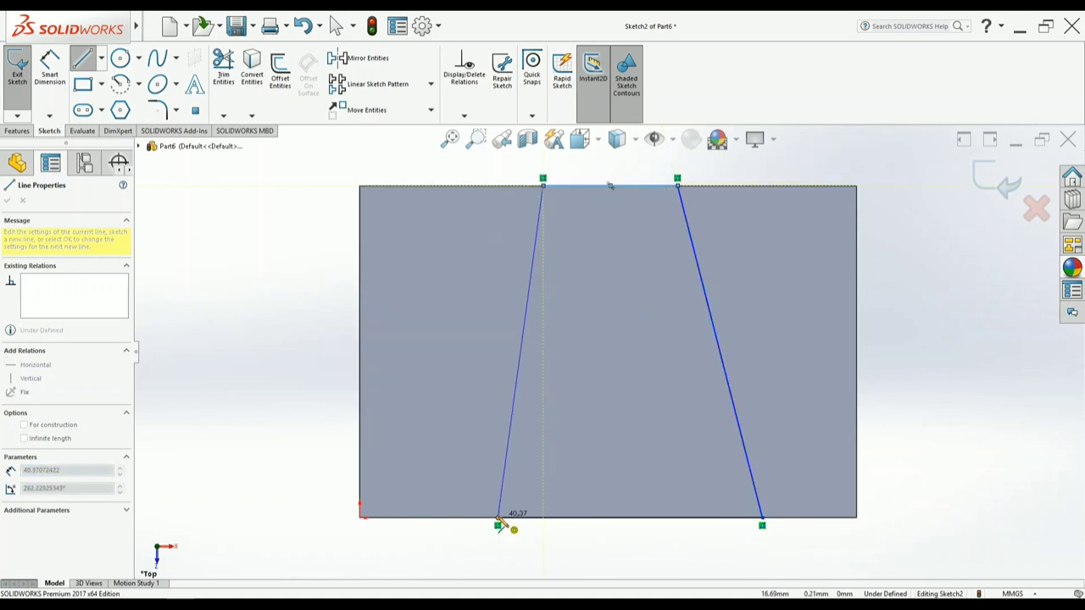
click(498, 518)
right_click(291, 317)
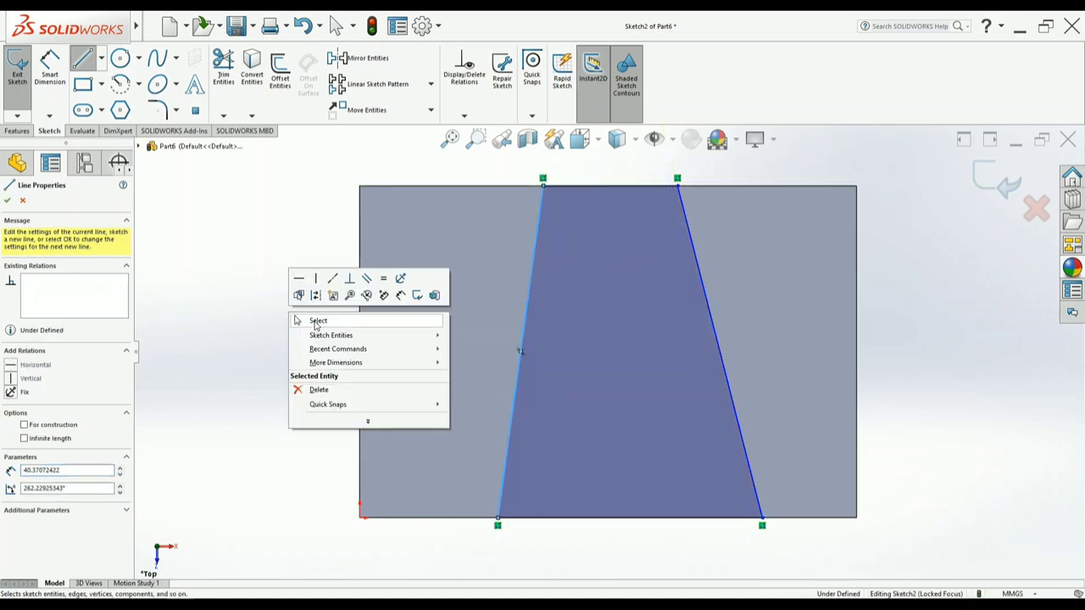
click(317, 321)
key(alt+Tab)
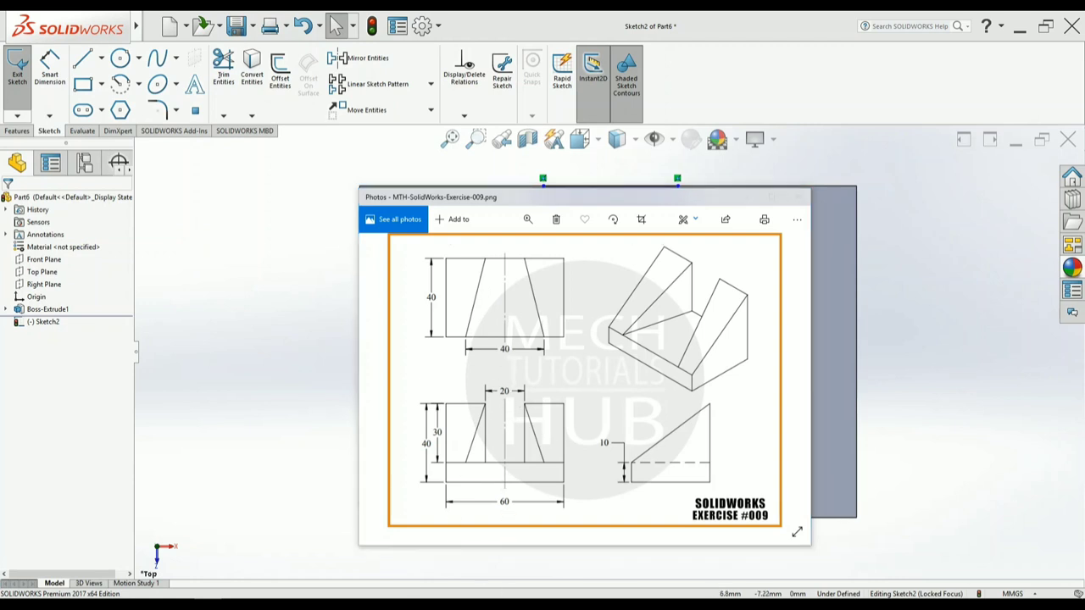
key(alt+Tab)
Dimension the trapezoid's top edge 20 mm and bottom edge 40 mm
click(47, 72)
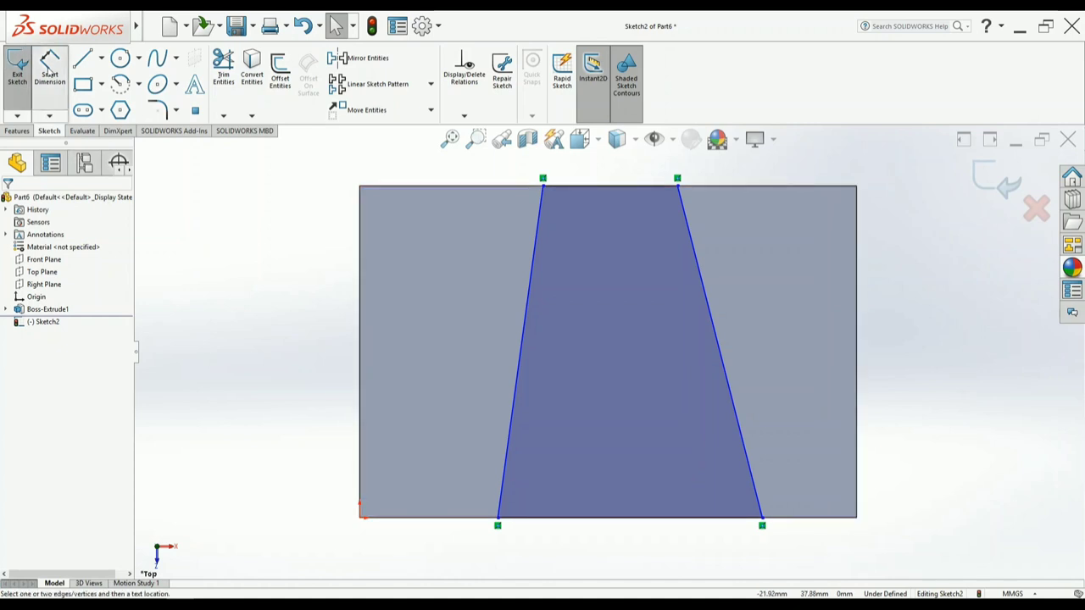
click(596, 192)
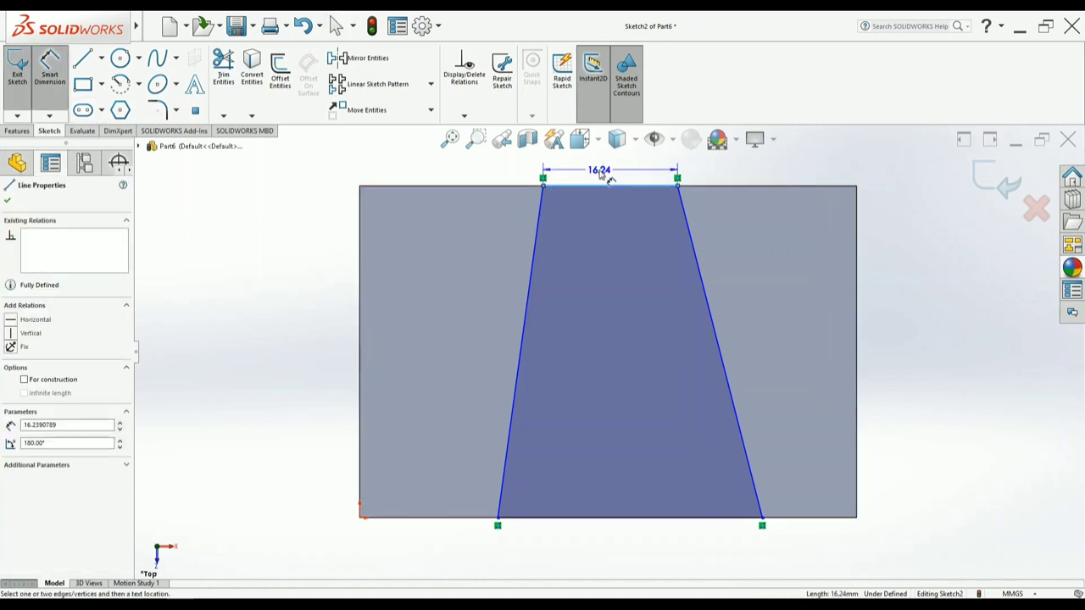
click(603, 175)
text(20)
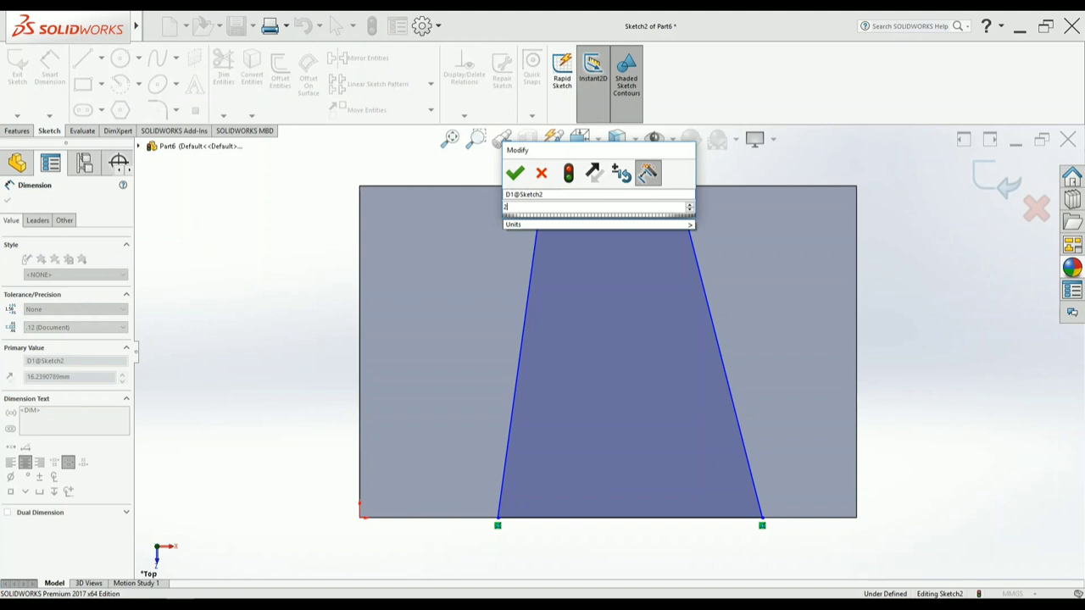
key(Return)
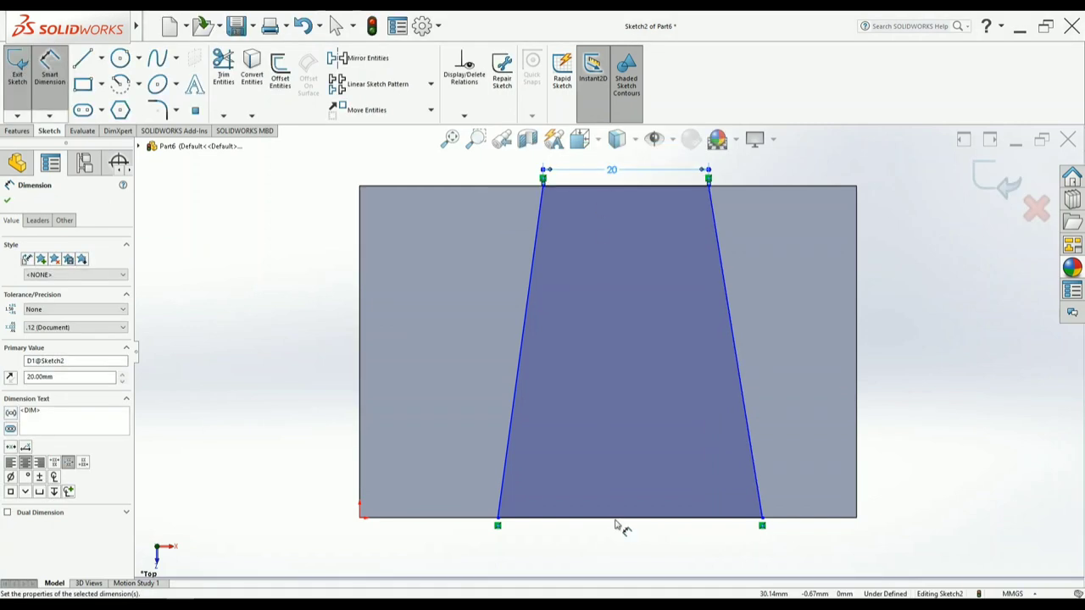
click(616, 518)
click(621, 544)
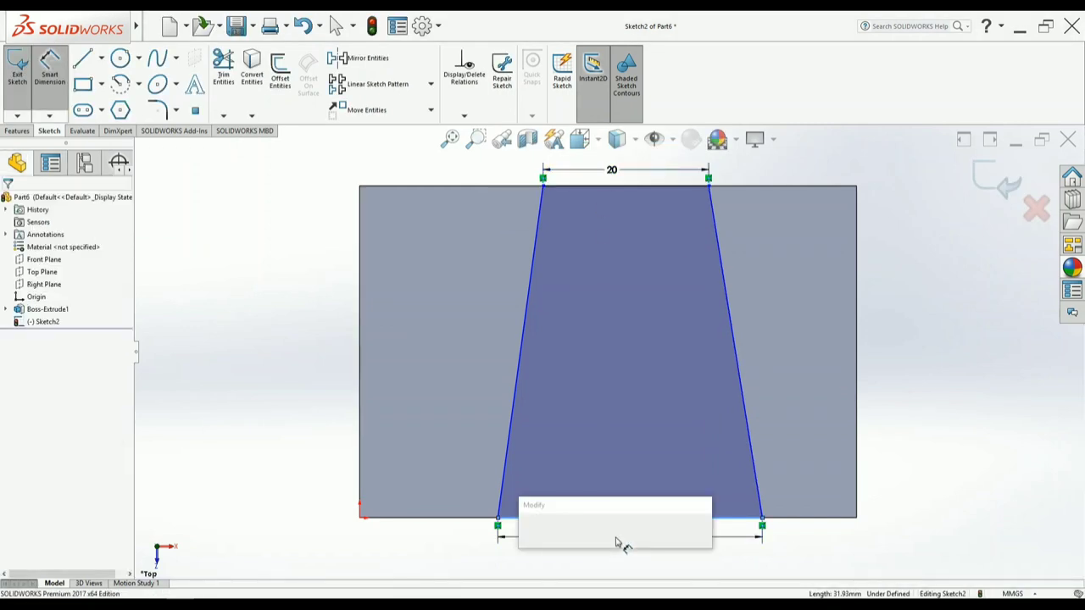
text(40)
key(Return)
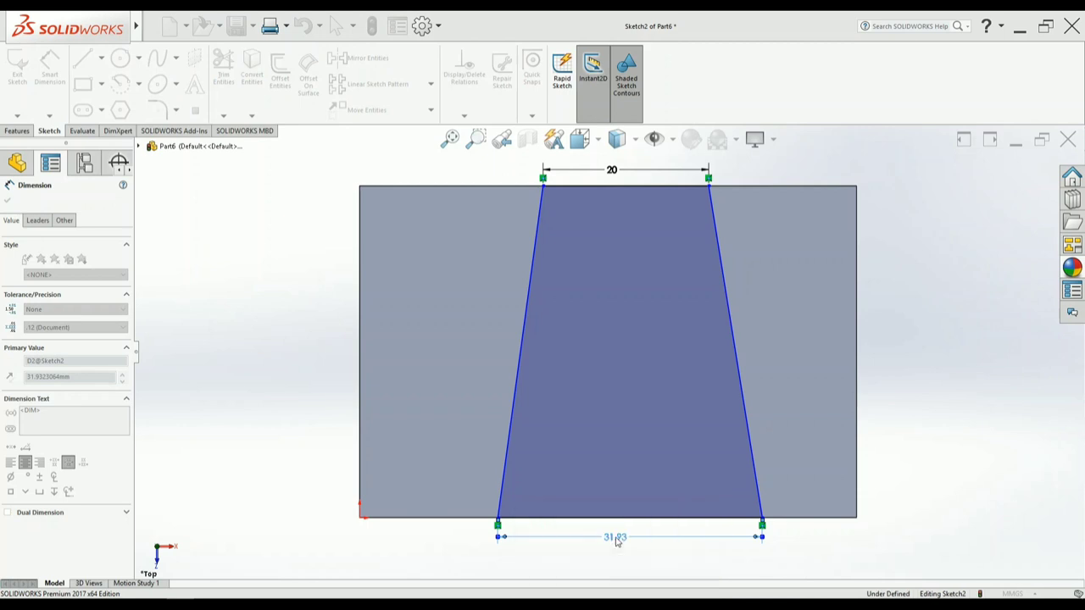
Dimension the bottom-right vertex 10 mm from the block's right corner
scroll(737, 339, down, 1)
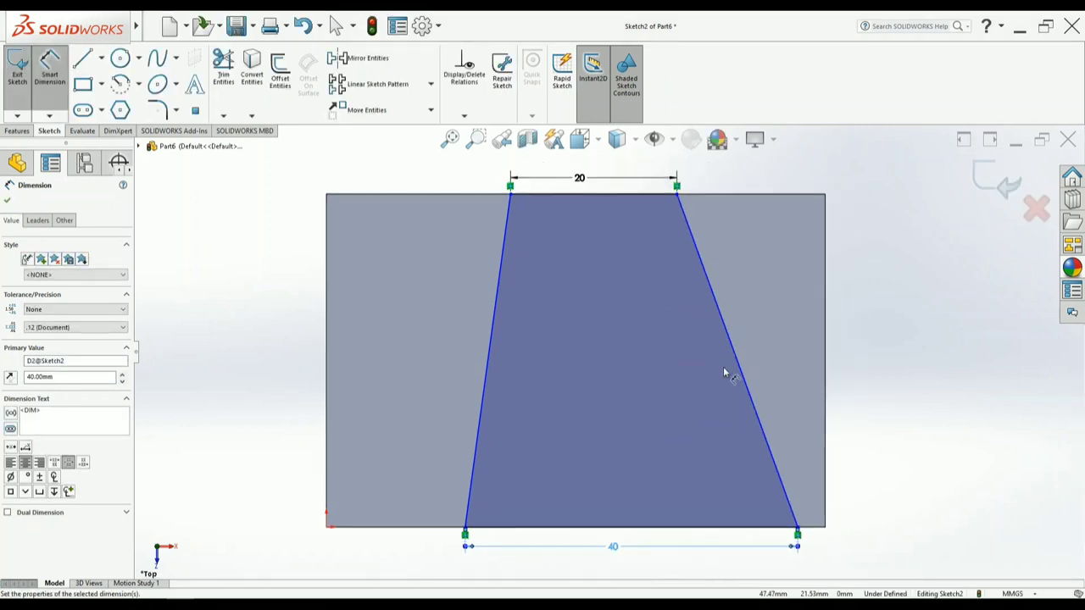
click(797, 529)
click(825, 528)
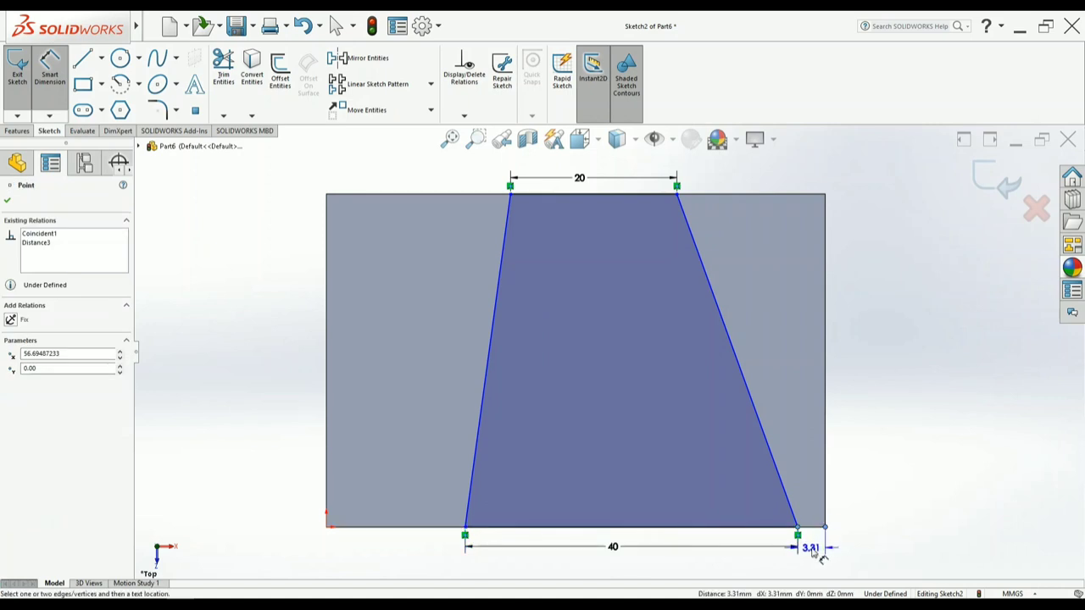
click(814, 546)
text(10)
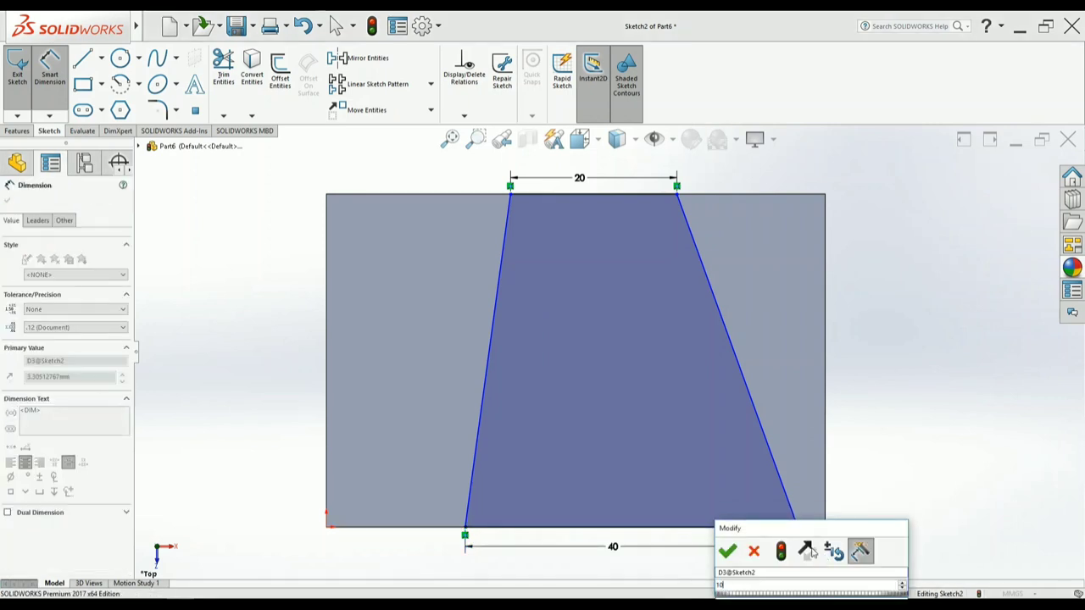
key(Return)
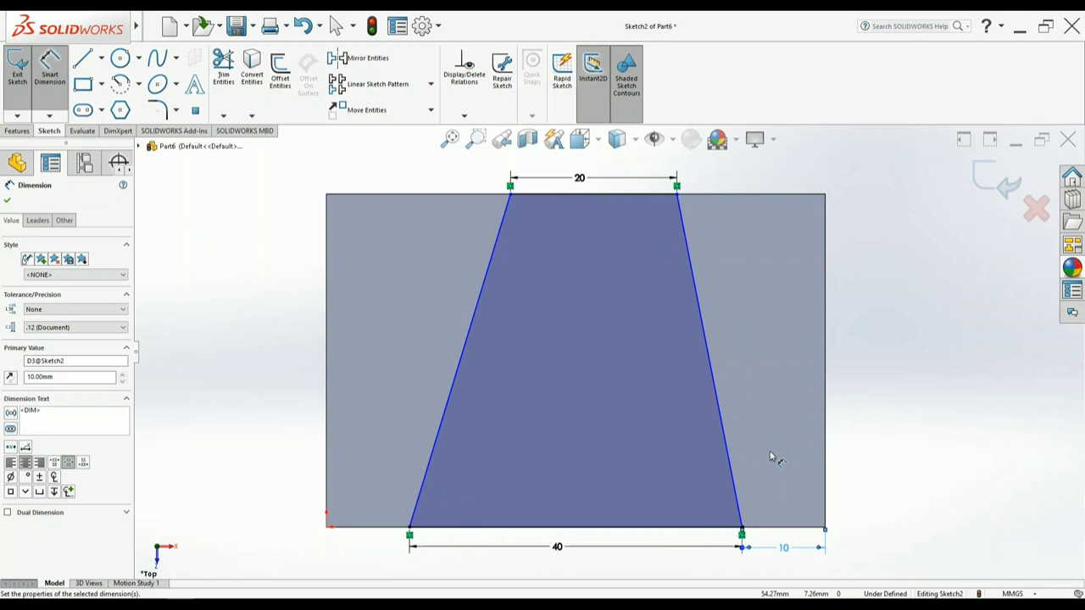
Dimension the top-right vertex 20 mm from the corner, fully defining the trapezoid
scroll(767, 449, up, 3)
scroll(619, 499, down, 2)
scroll(616, 497, down, 2)
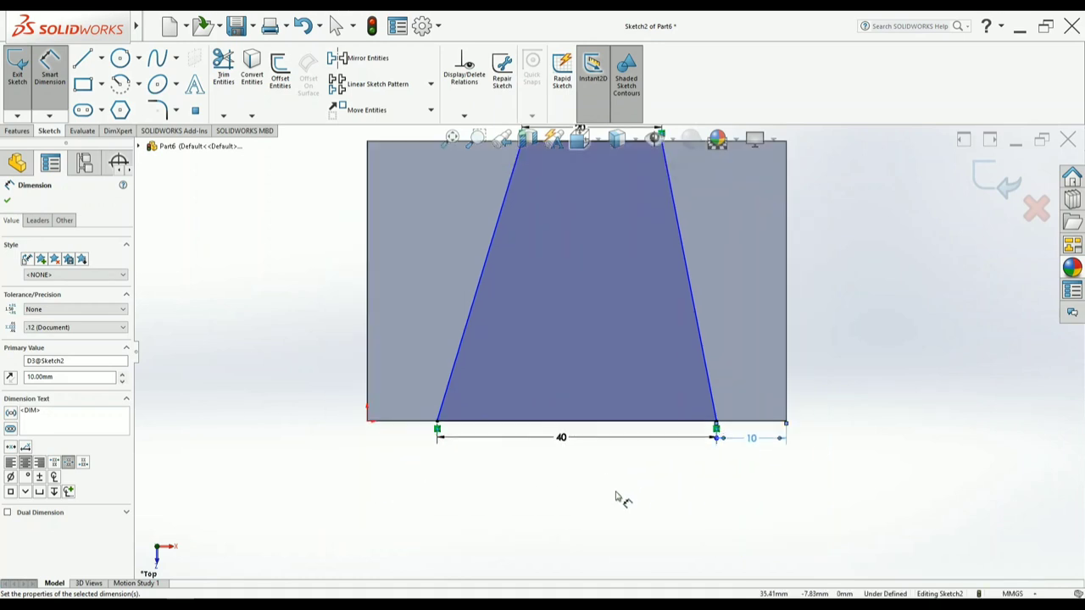
scroll(616, 497, up, 3)
scroll(646, 259, down, 1)
scroll(644, 269, down, 2)
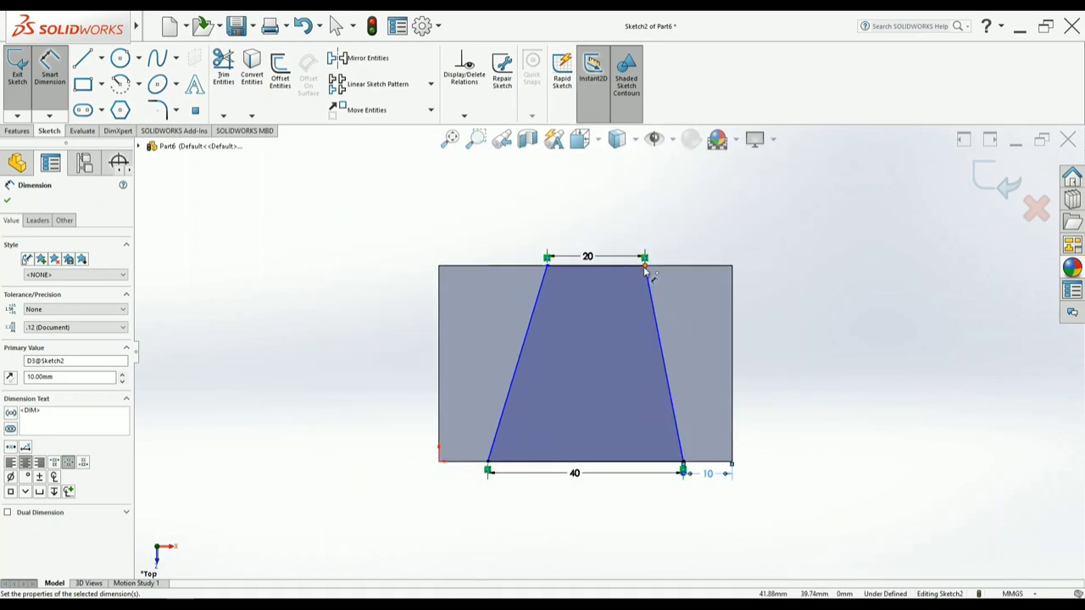
click(645, 266)
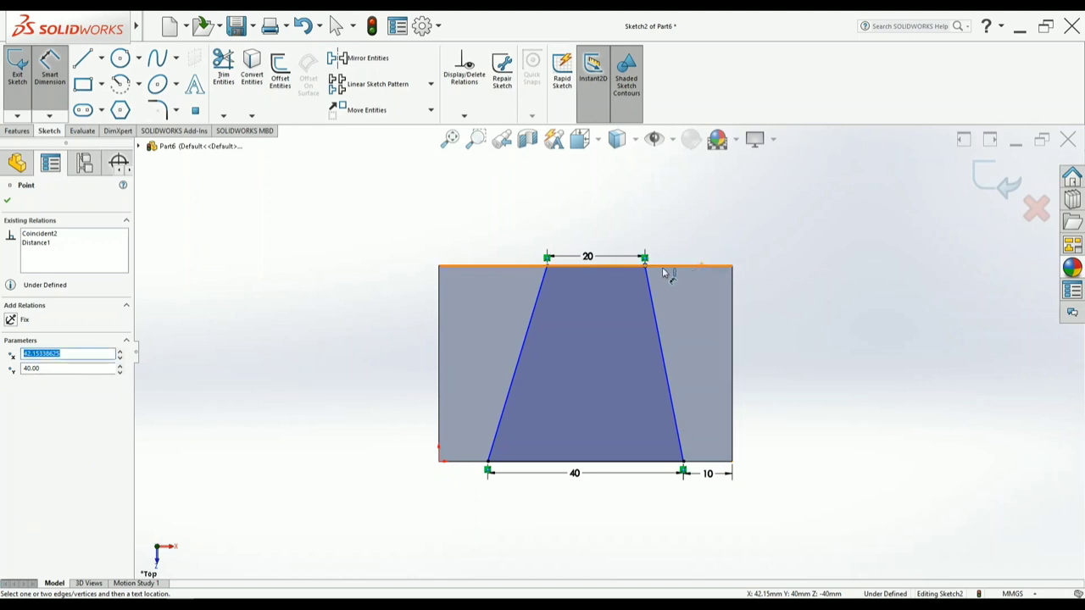
key(Escape)
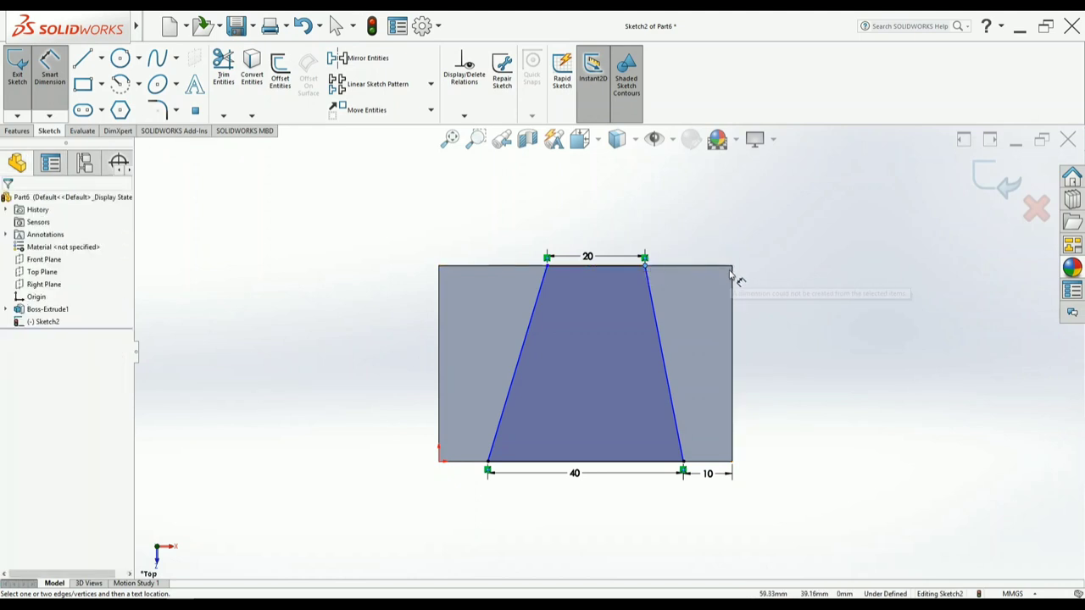
click(732, 267)
click(699, 229)
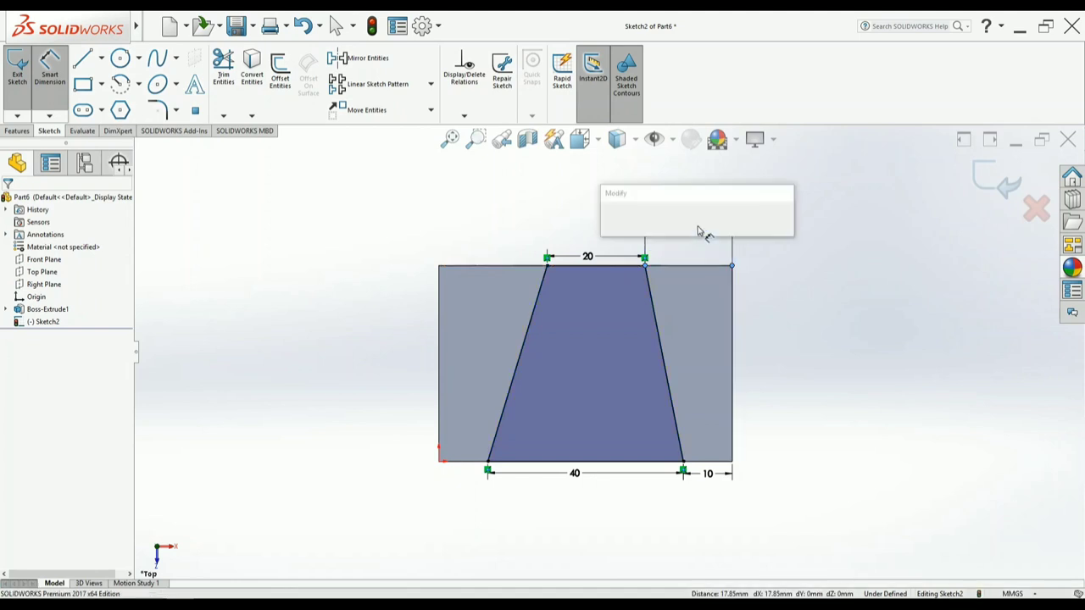
text(20)
key(Return)
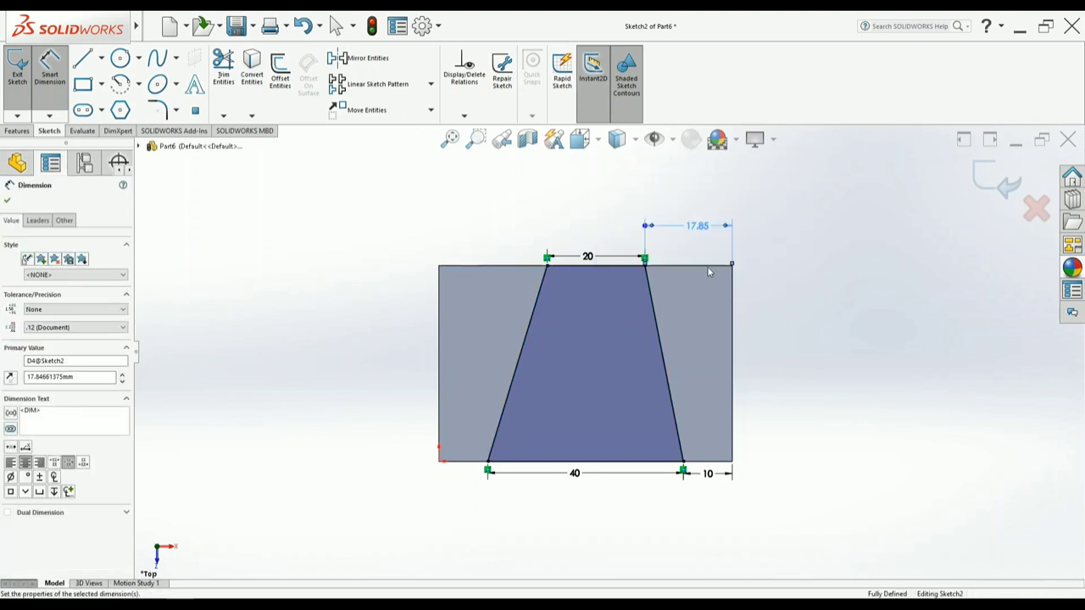
key(z)
middle_drag(673, 427, 627, 279)
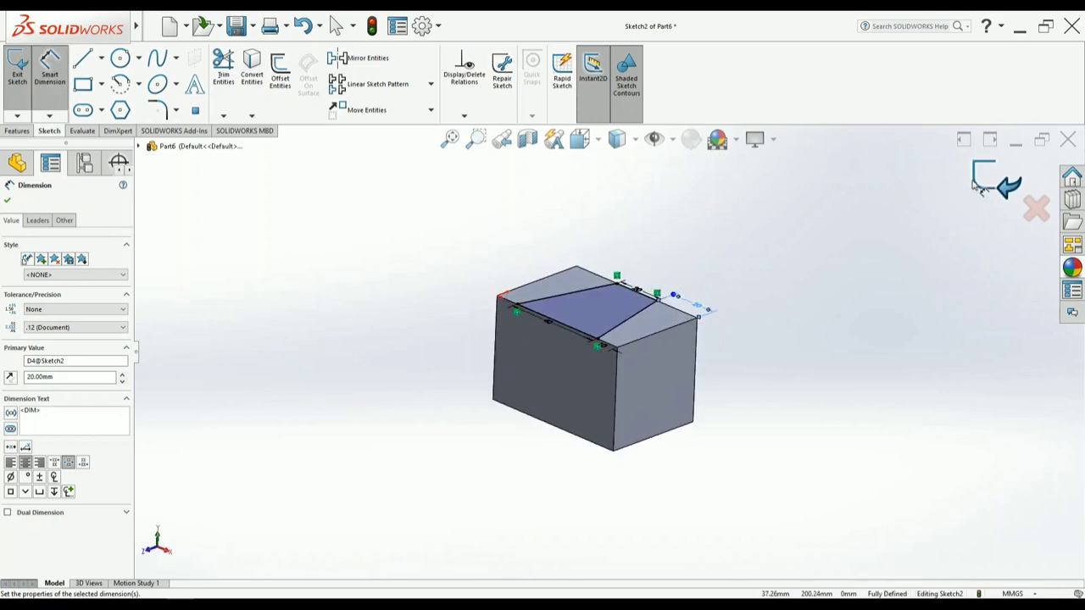
key(Escape)
Cut-extrude the trapezoid 30 mm deep into the block
click(996, 178)
key(alt+Tab)
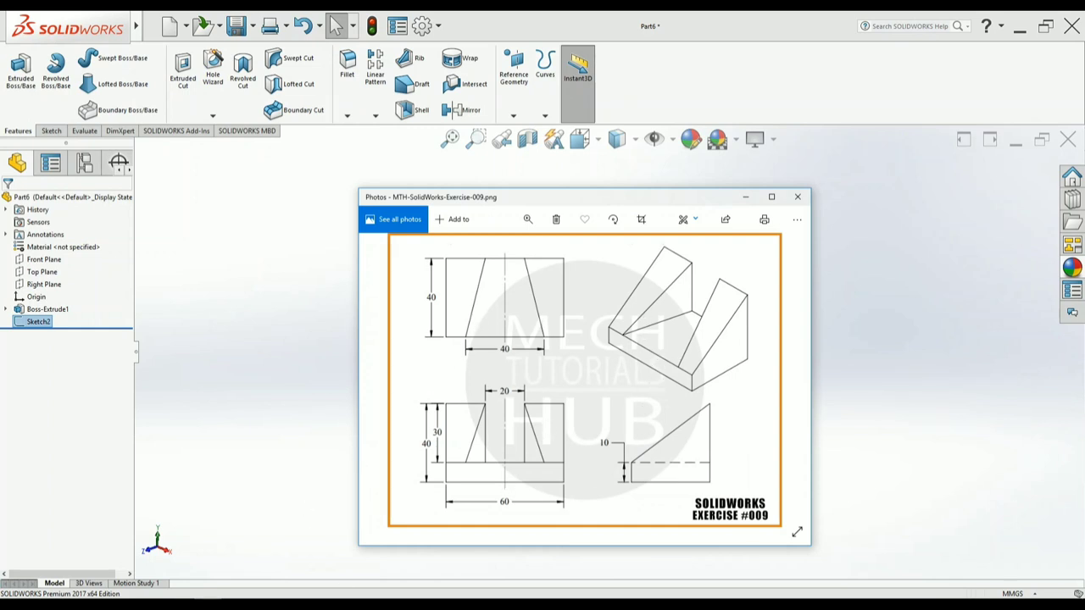
key(alt+Tab)
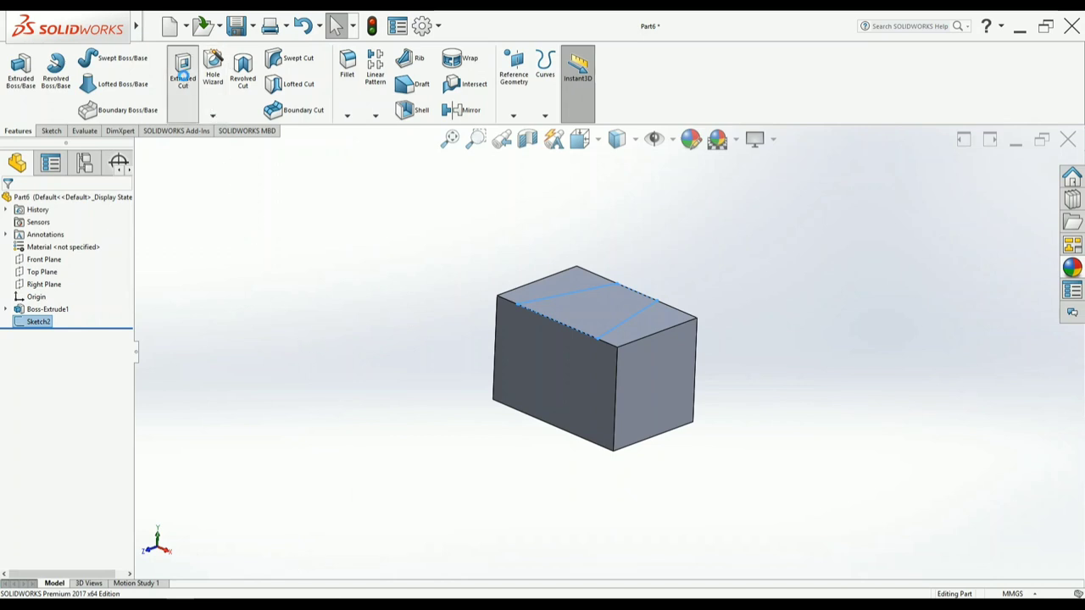
click(183, 68)
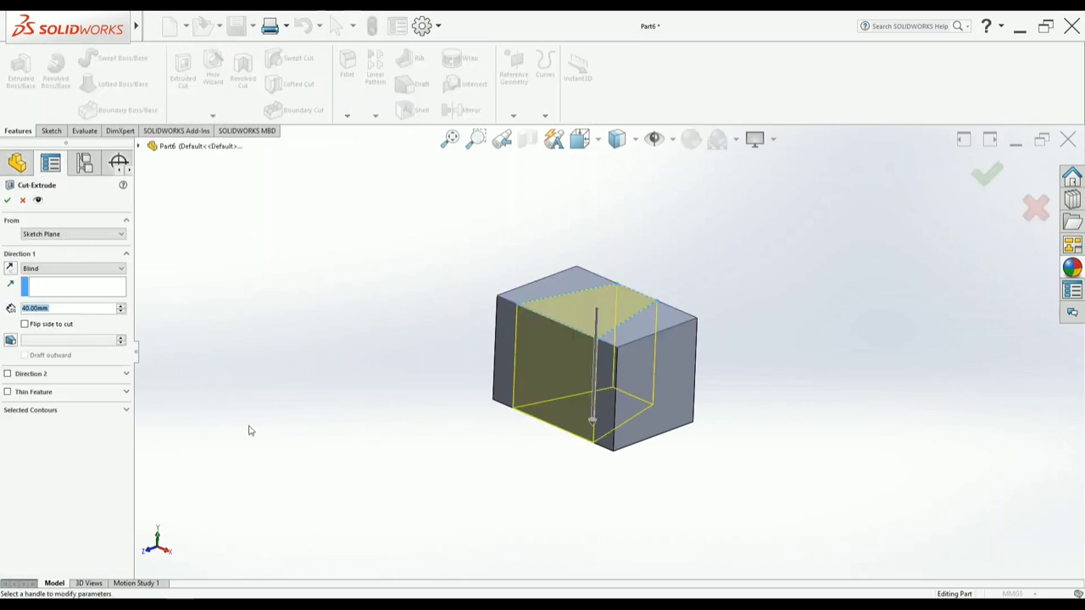
click(121, 308)
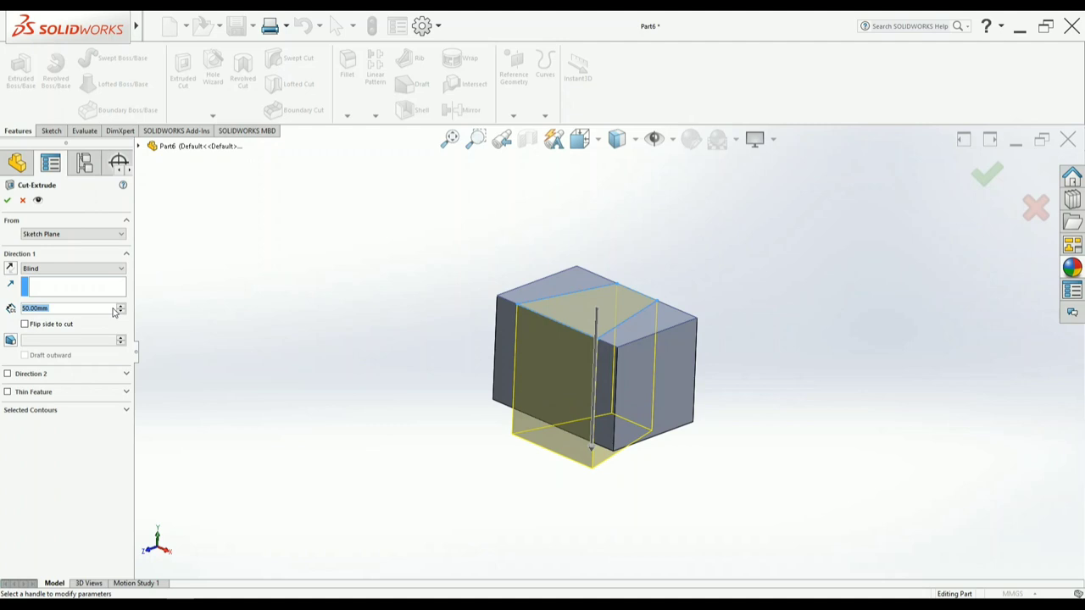
click(120, 311)
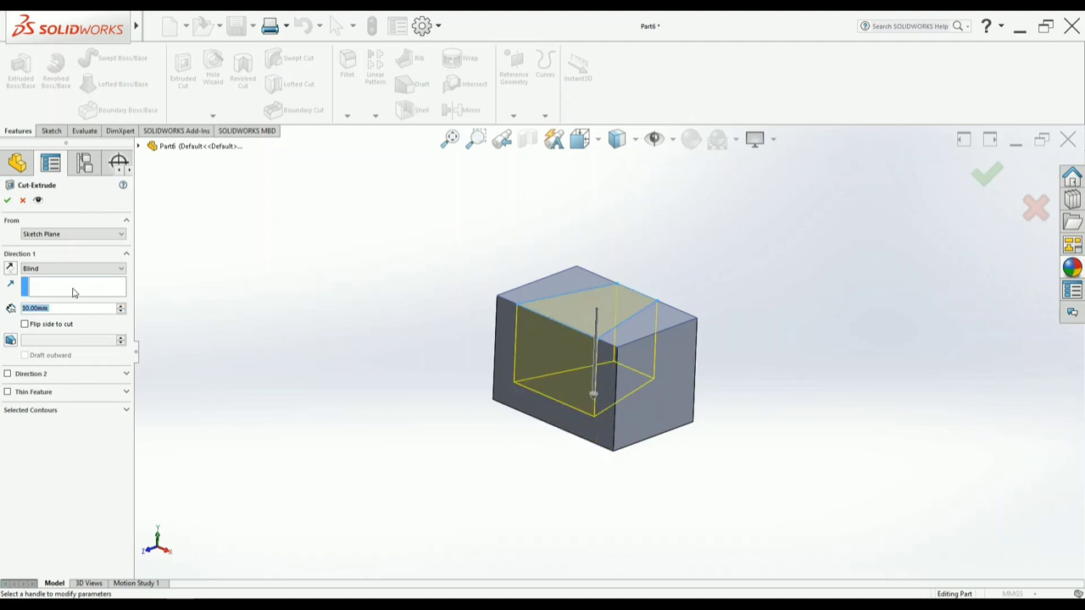
click(986, 174)
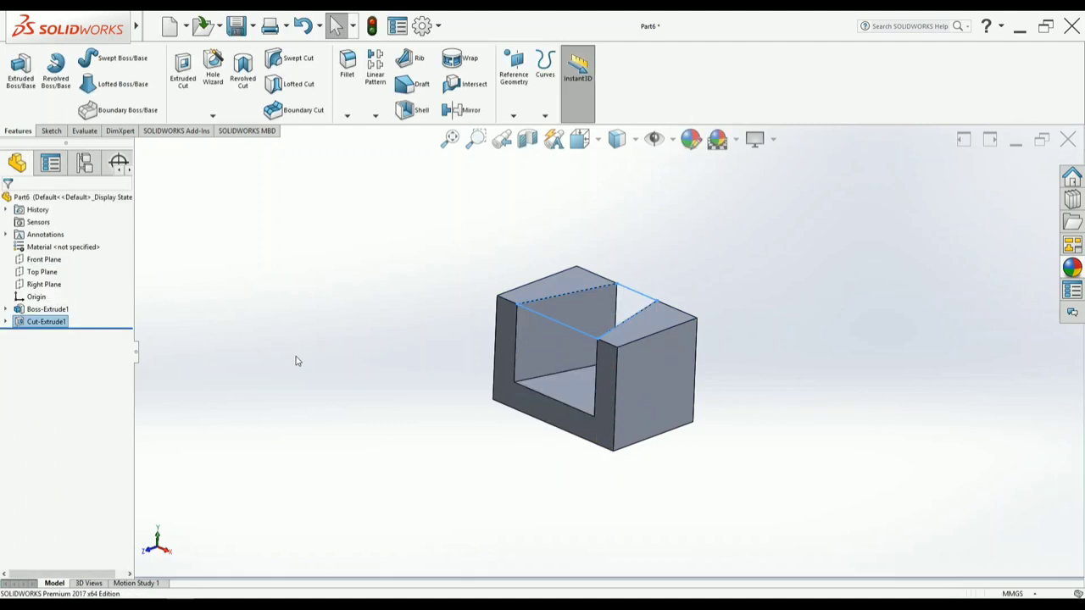
Compare the U-shaped cut with the exercise drawing, close Photos, and orbit the part
mouse_move(393, 417)
middle_down()
mouse_move(449, 449)
mouse_move(416, 480)
mouse_move(390, 348)
mouse_move(435, 459)
mouse_move(424, 466)
middle_up()
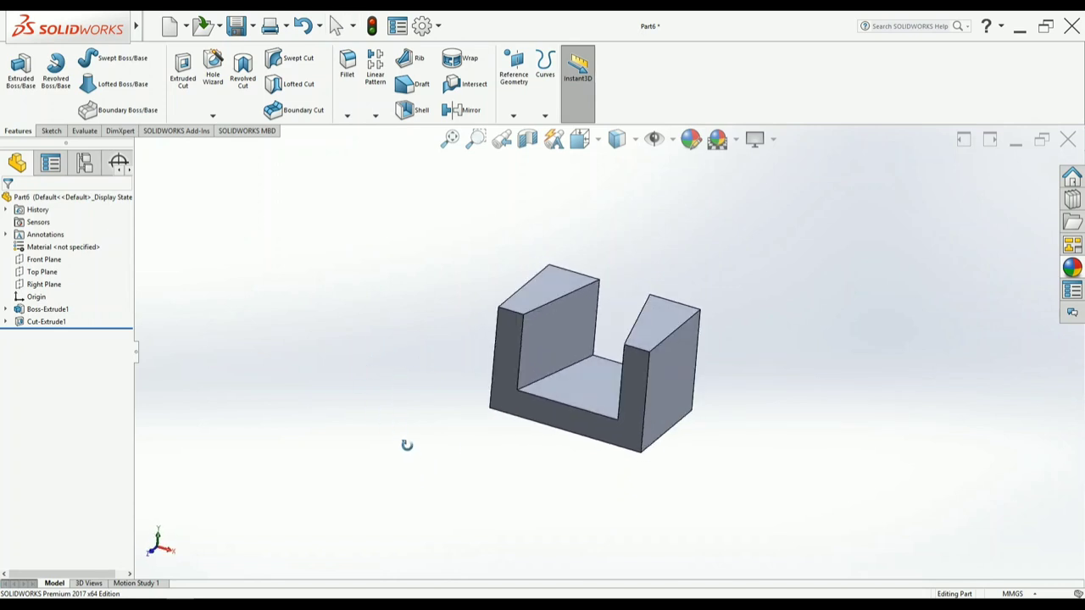
drag(407, 445, 407, 438)
key(Escape)
key(alt+Tab)
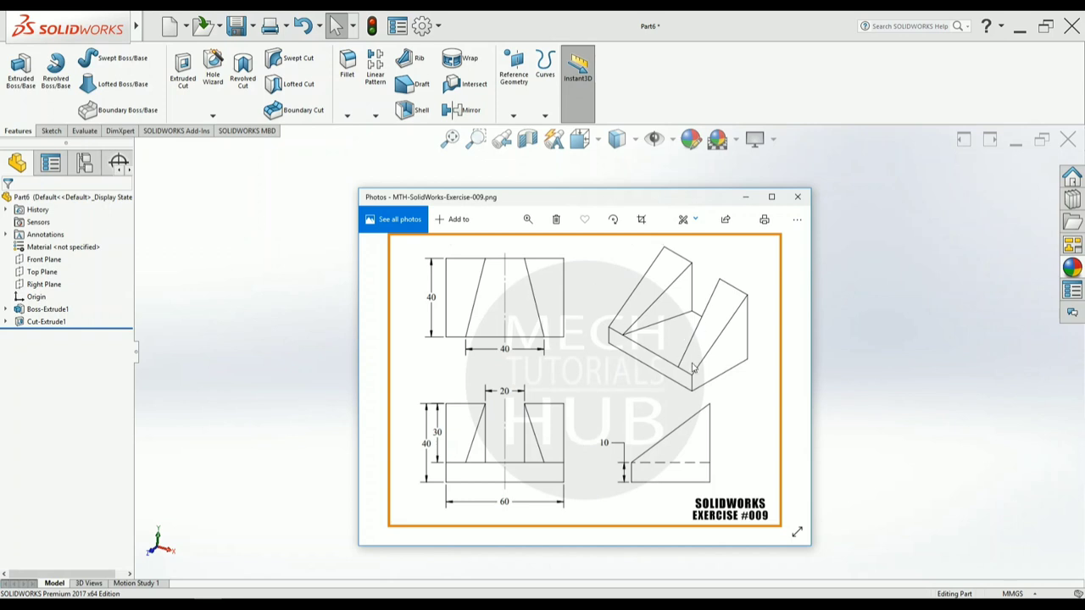
key(Left)
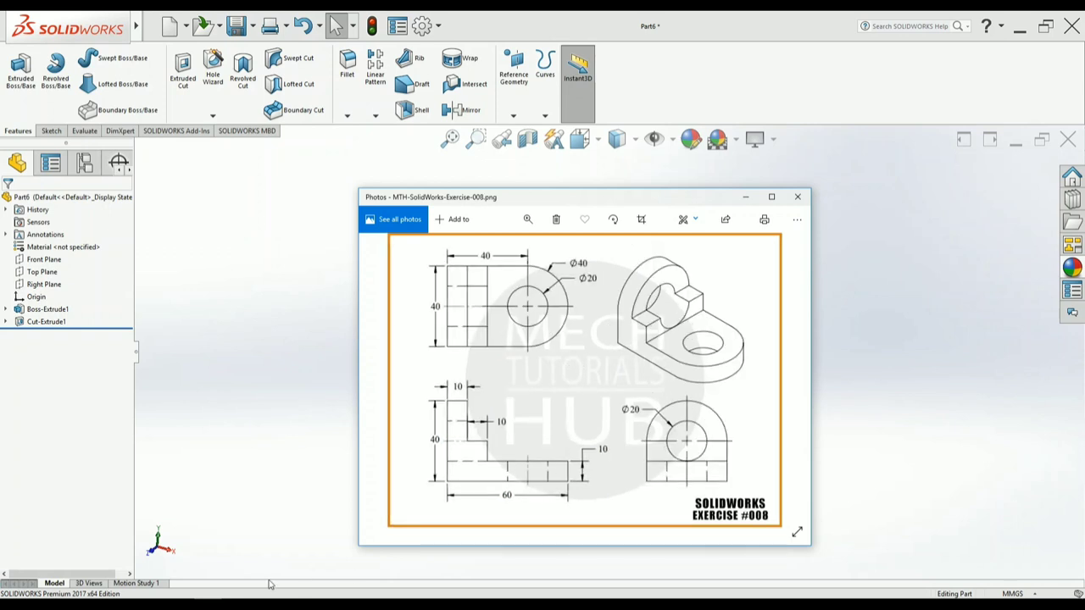
key(Right)
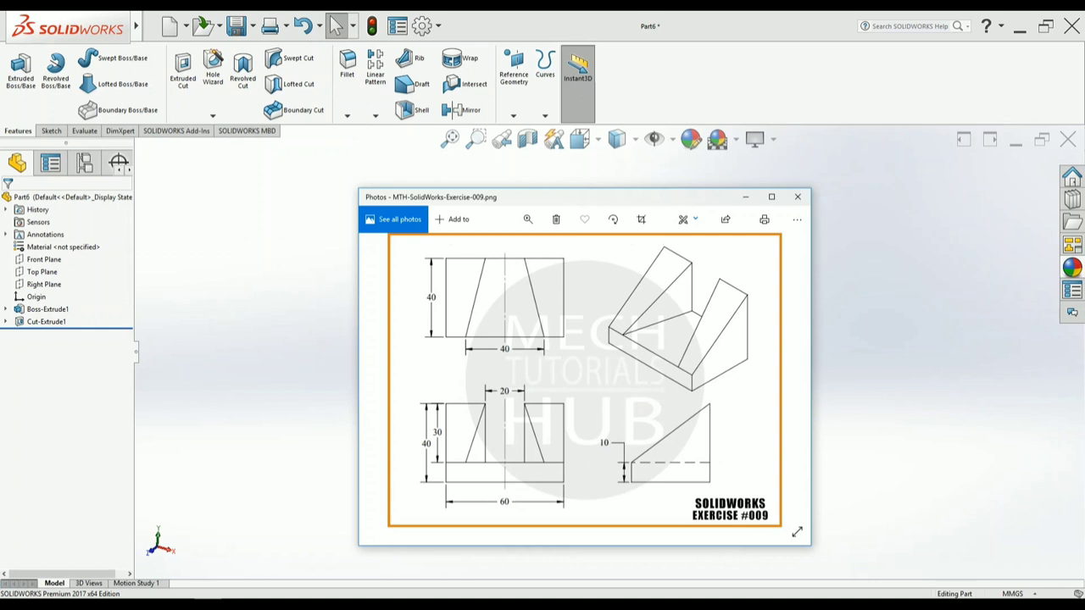
click(331, 413)
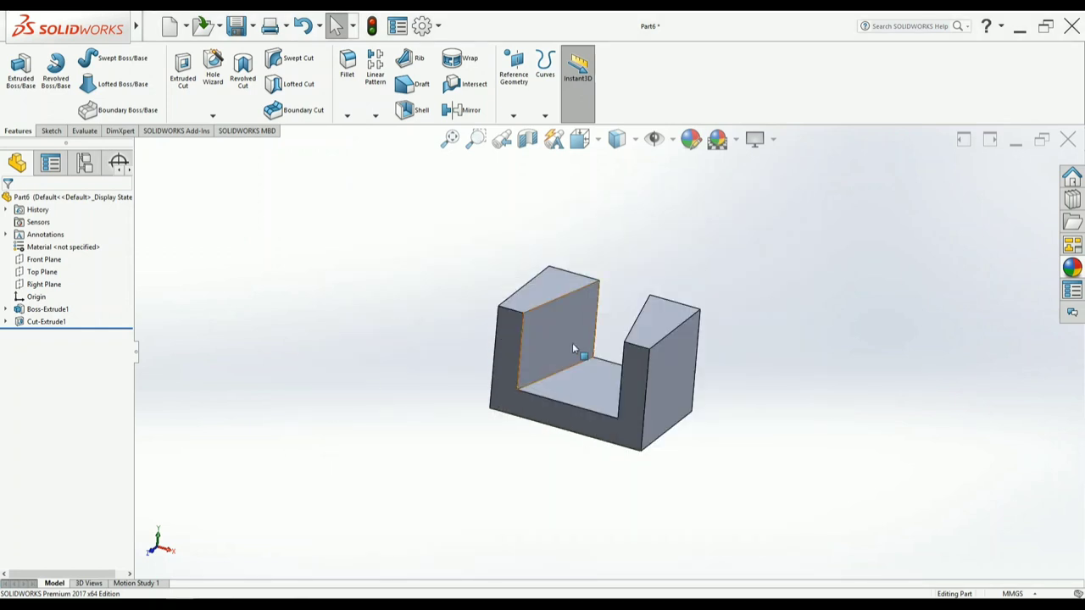
mouse_move(463, 431)
middle_down()
mouse_move(469, 496)
mouse_move(458, 499)
middle_up()
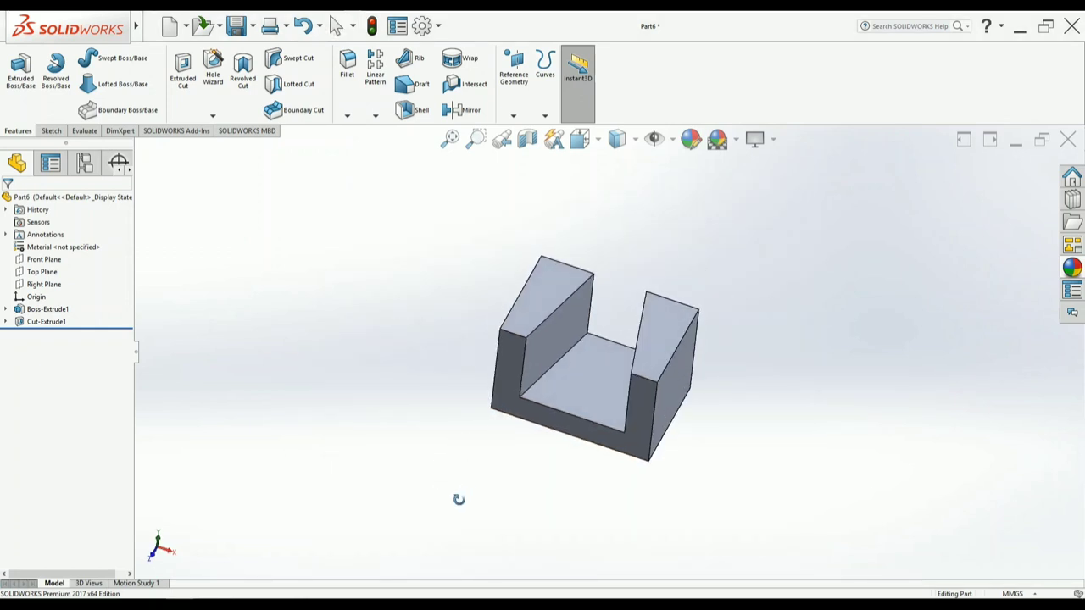
Start a chamfer on the two top wall edges of the U-shaped part
click(347, 115)
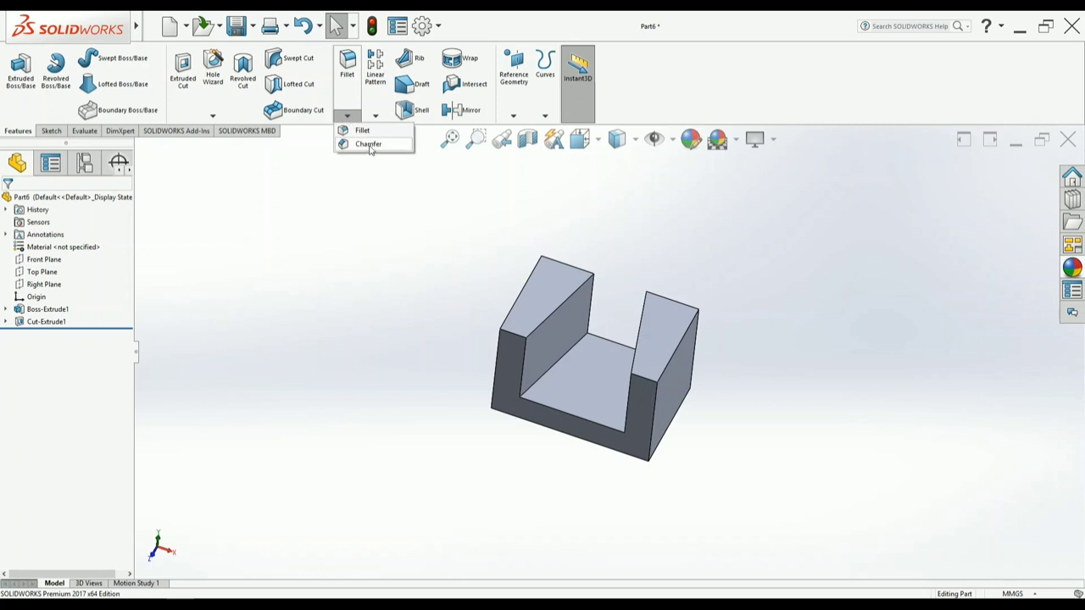
click(360, 144)
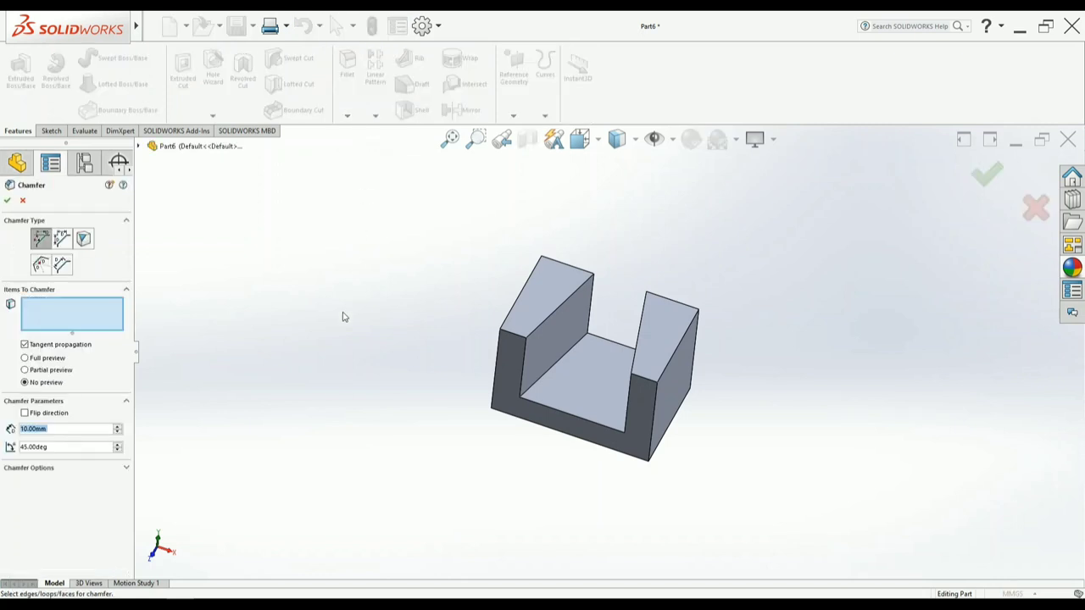
click(513, 336)
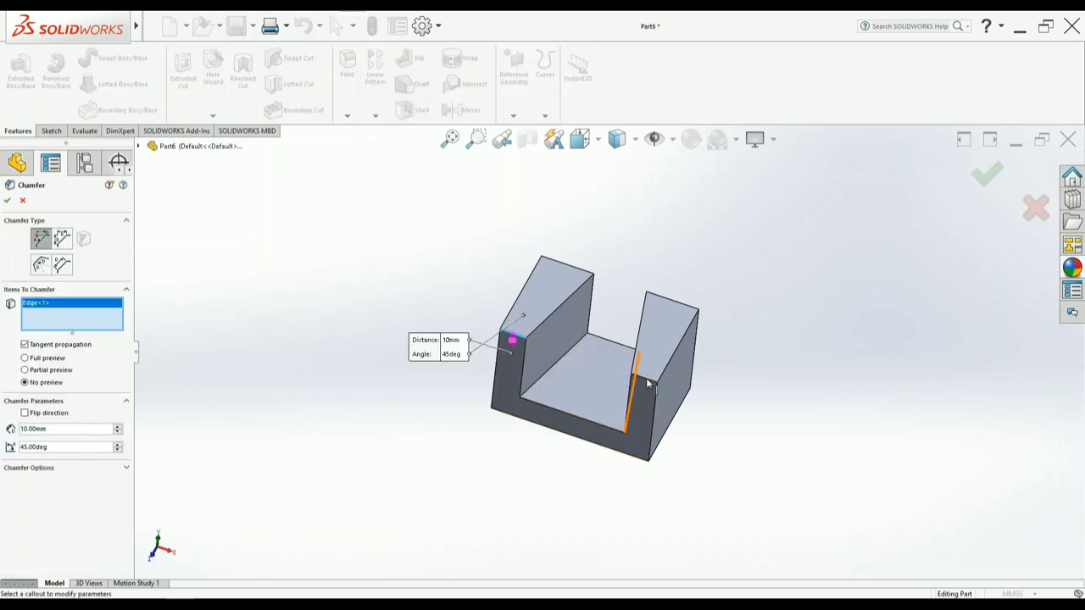
click(649, 383)
mouse_move(453, 399)
middle_down()
mouse_move(385, 386)
mouse_move(421, 346)
mouse_move(425, 417)
middle_up()
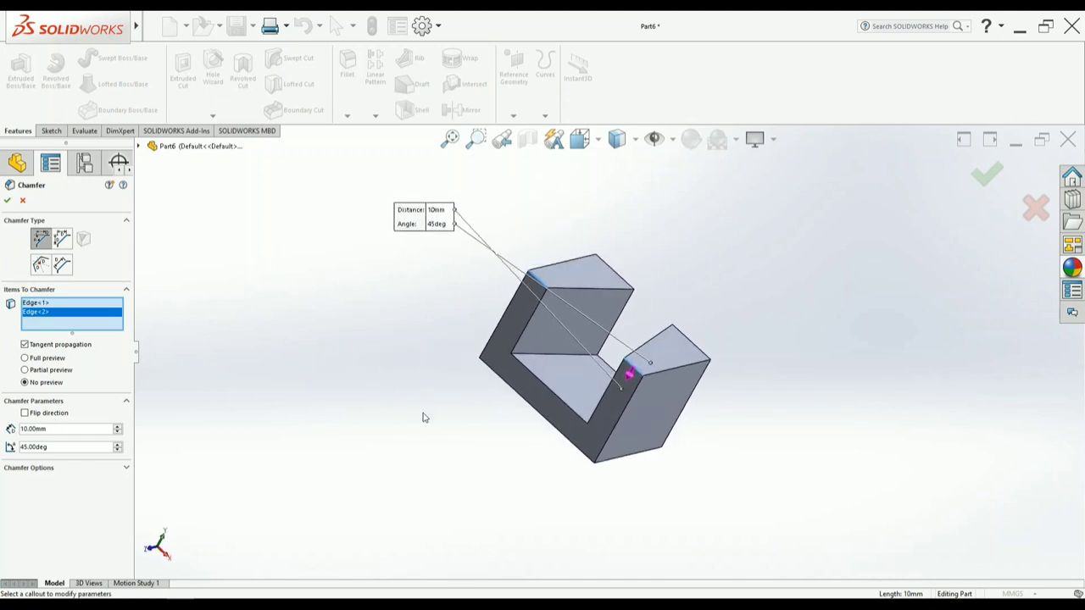
Set the chamfer distance to 30 mm at 45° and orbit to check it
click(119, 428)
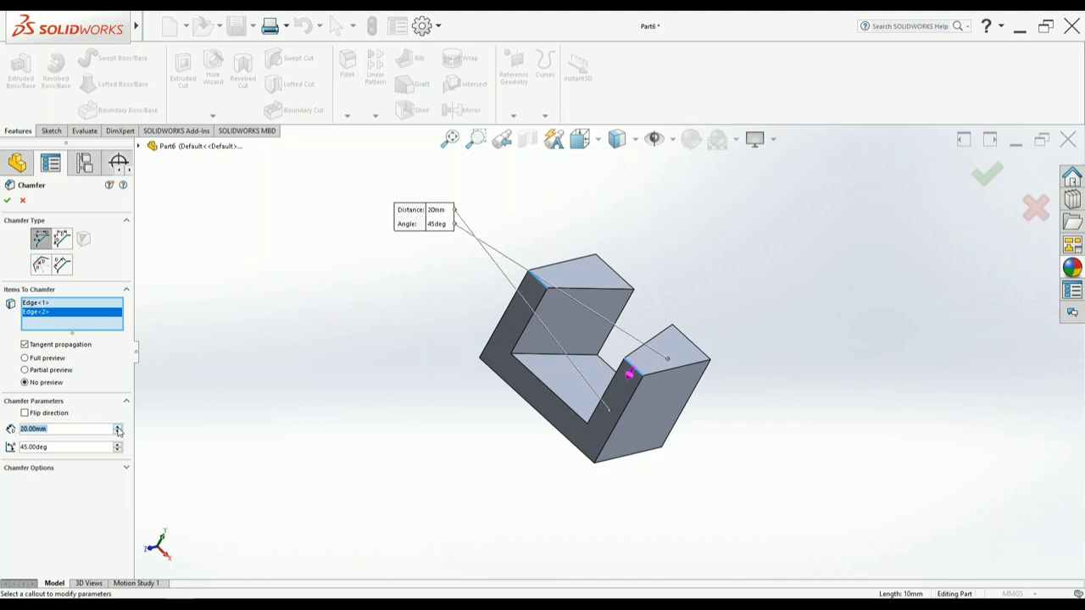
click(119, 429)
mouse_move(400, 442)
middle_down()
mouse_move(406, 344)
mouse_move(419, 345)
mouse_move(421, 364)
middle_up()
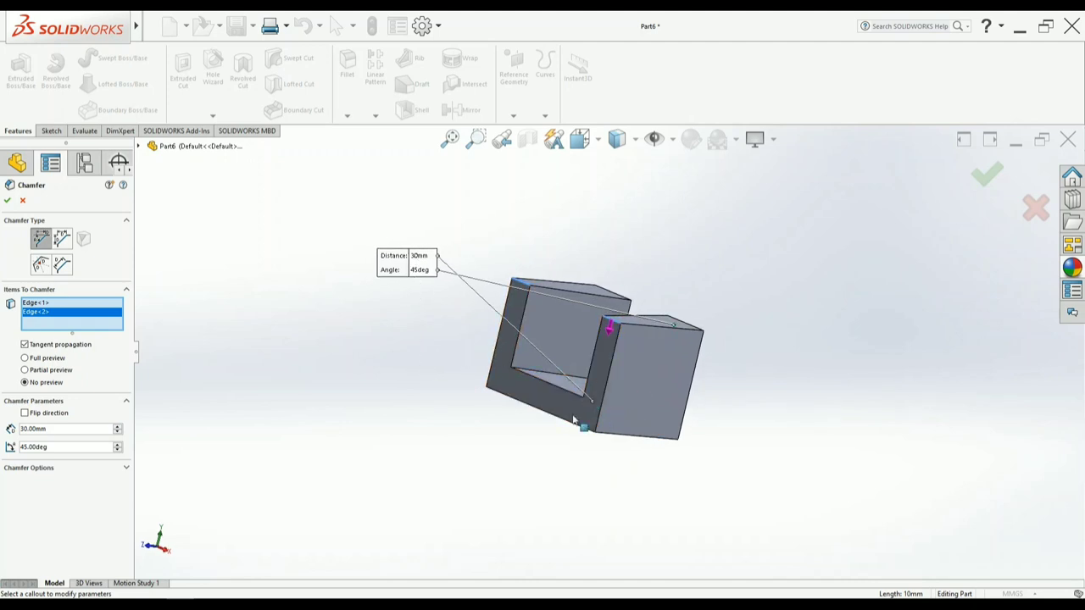
middle_drag(486, 470, 467, 494)
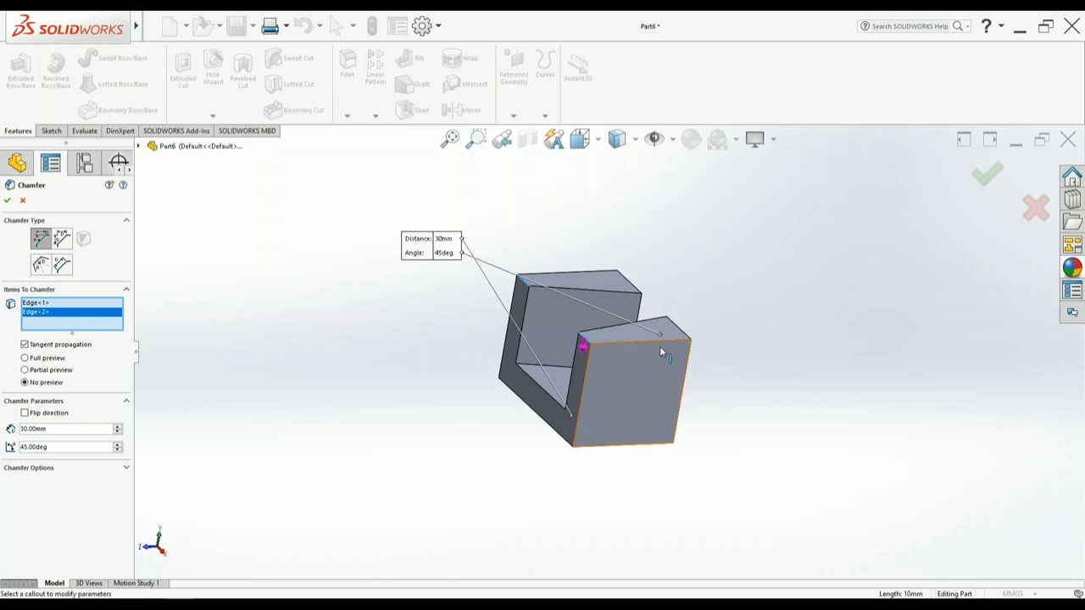
scroll(659, 346, down, 2)
scroll(644, 350, down, 2)
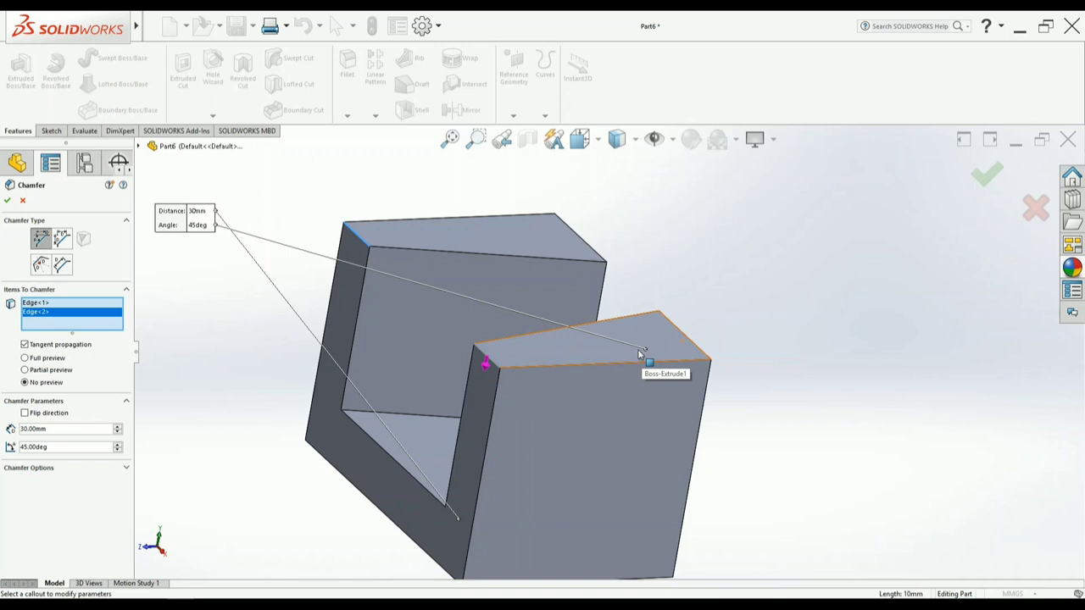
scroll(628, 356, up, 3)
mouse_move(543, 420)
middle_down()
mouse_move(398, 439)
mouse_move(390, 491)
mouse_move(385, 458)
middle_up()
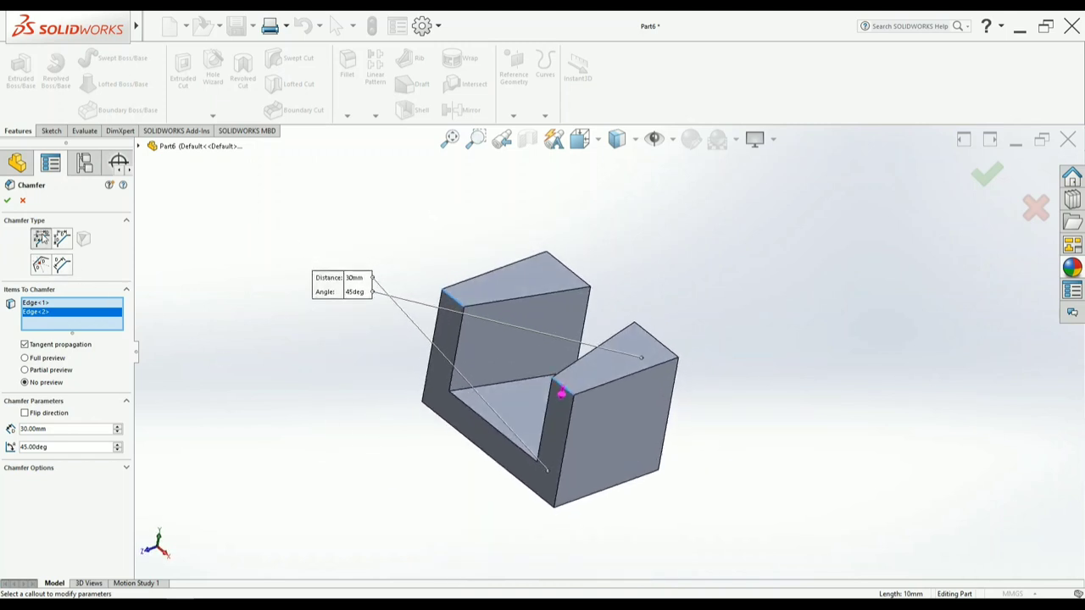
Apply the chamfer as asymmetric Distance-Distance with 30 mm and 40 mm
click(64, 241)
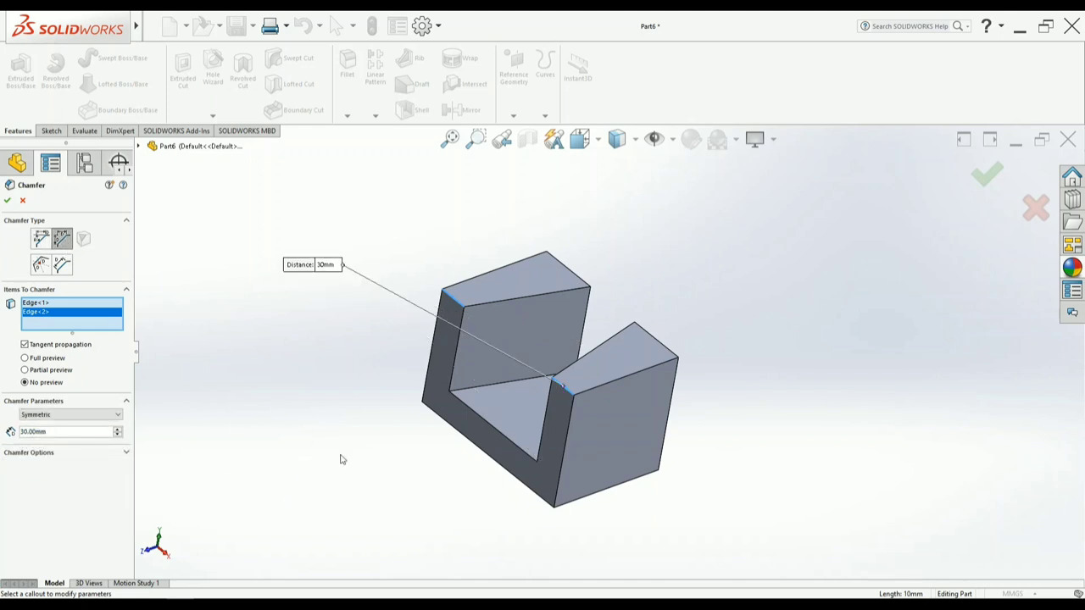
click(41, 419)
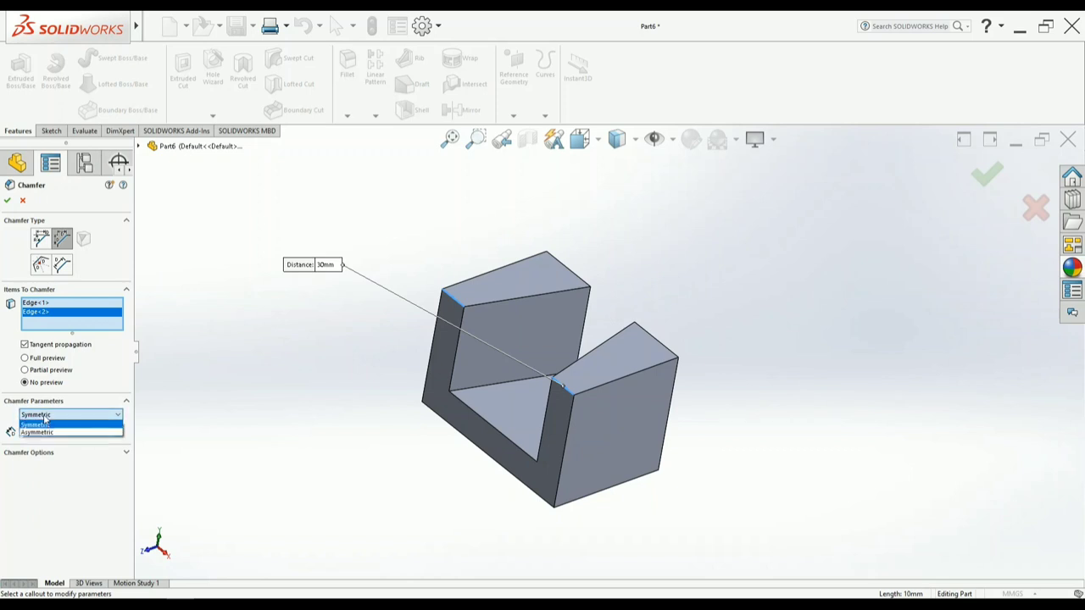
click(35, 434)
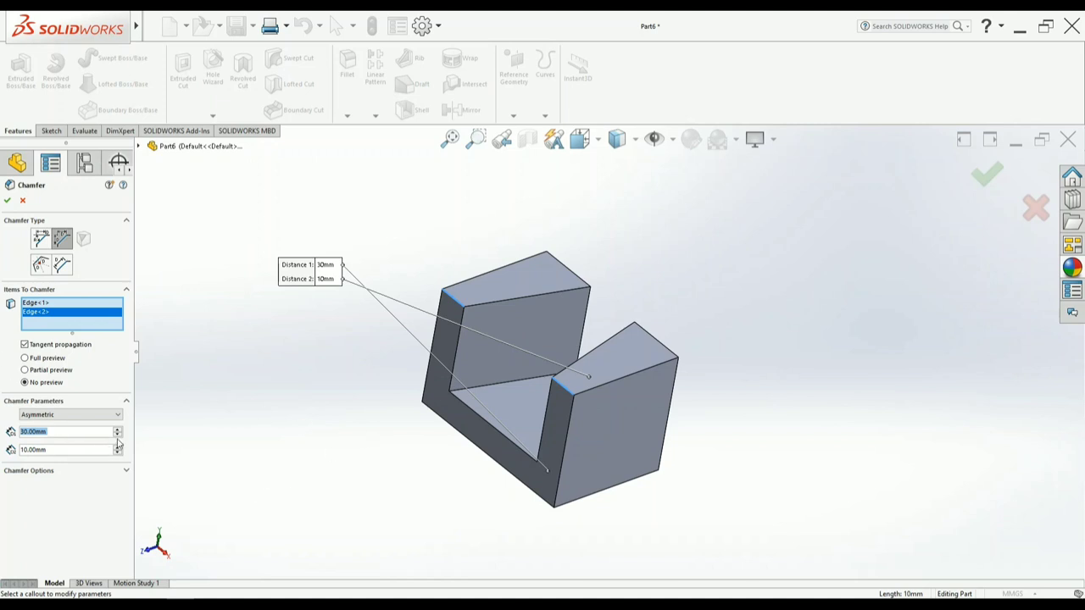
click(119, 449)
click(120, 448)
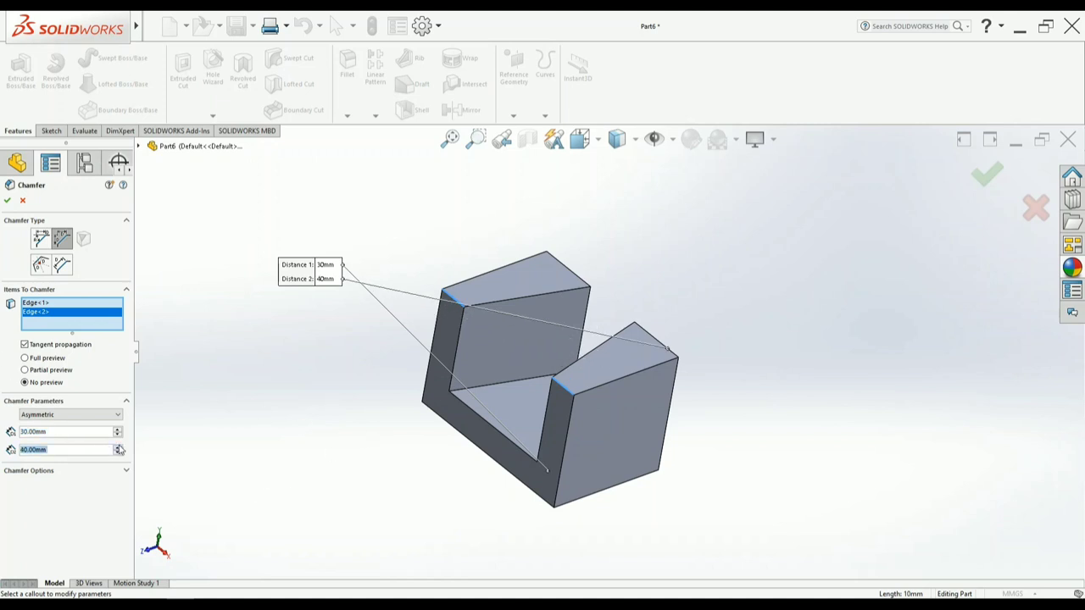
mouse_move(196, 443)
middle_down()
mouse_move(213, 429)
mouse_move(215, 389)
mouse_move(228, 397)
middle_up()
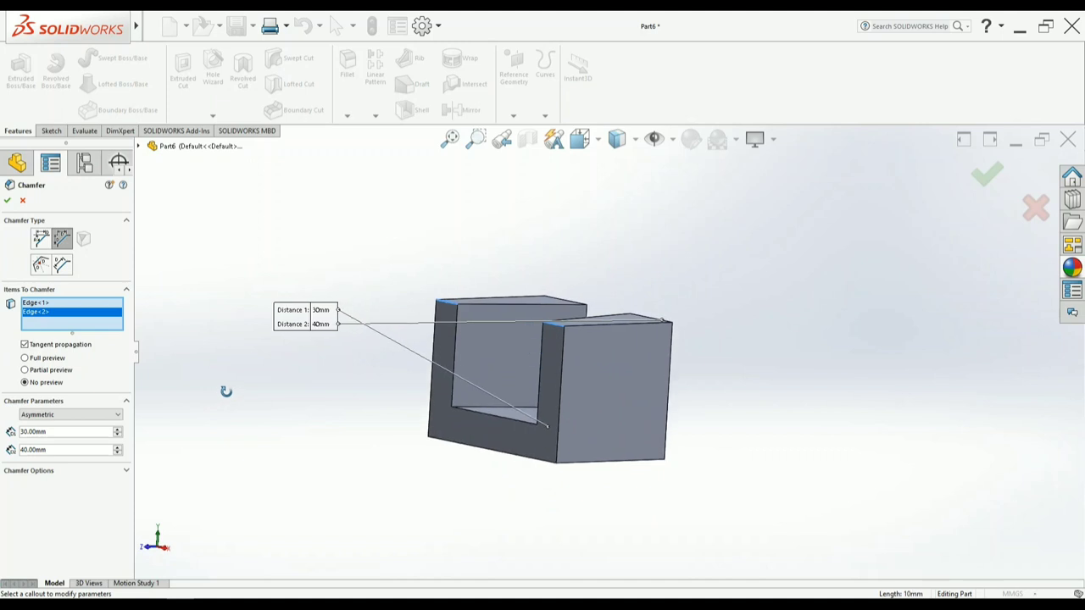
click(6, 200)
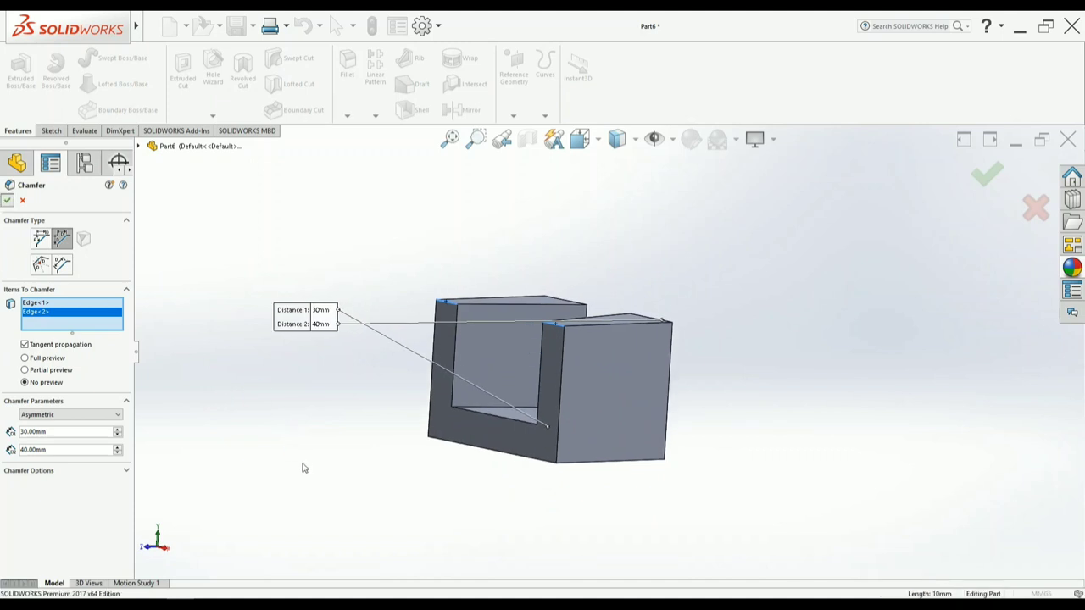
mouse_move(359, 419)
middle_down()
mouse_move(462, 511)
mouse_move(419, 467)
mouse_move(325, 477)
mouse_move(363, 523)
mouse_move(511, 350)
mouse_move(501, 416)
mouse_move(523, 458)
mouse_move(330, 448)
middle_up()
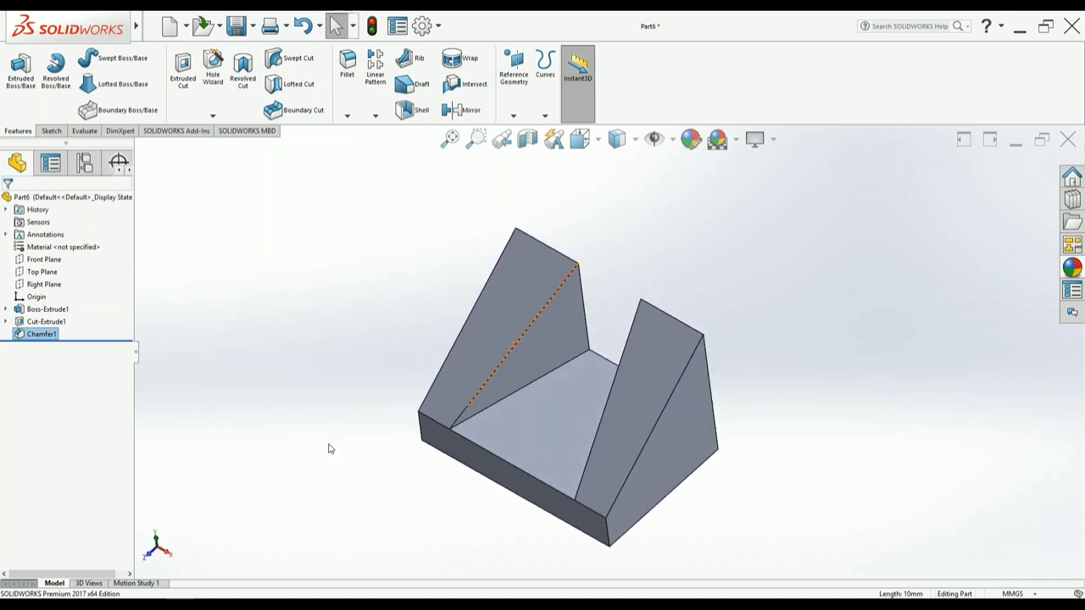
right_click(47, 339)
click(55, 305)
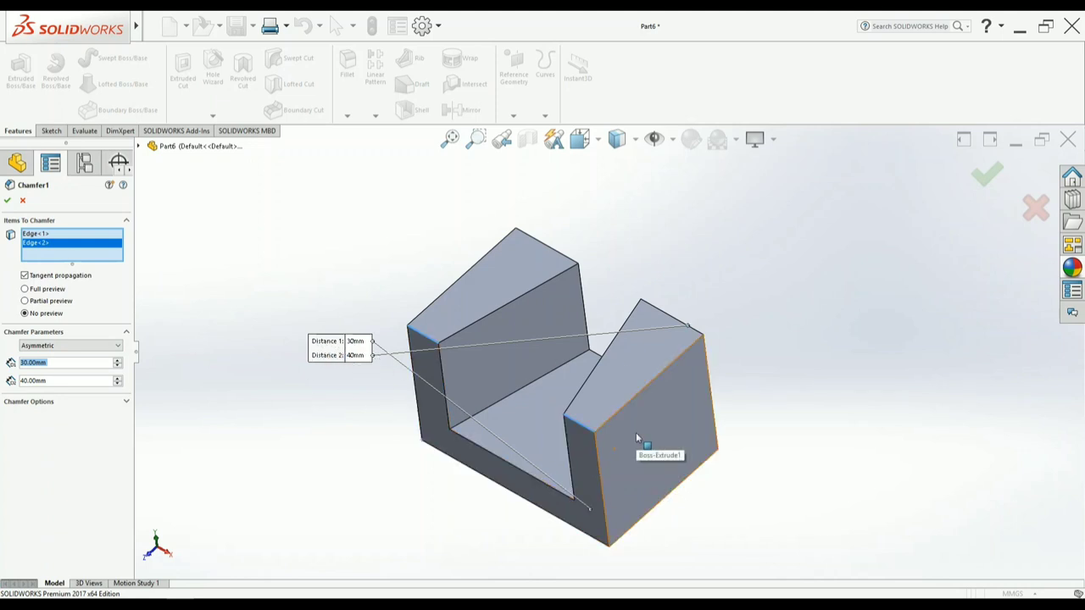
click(7, 200)
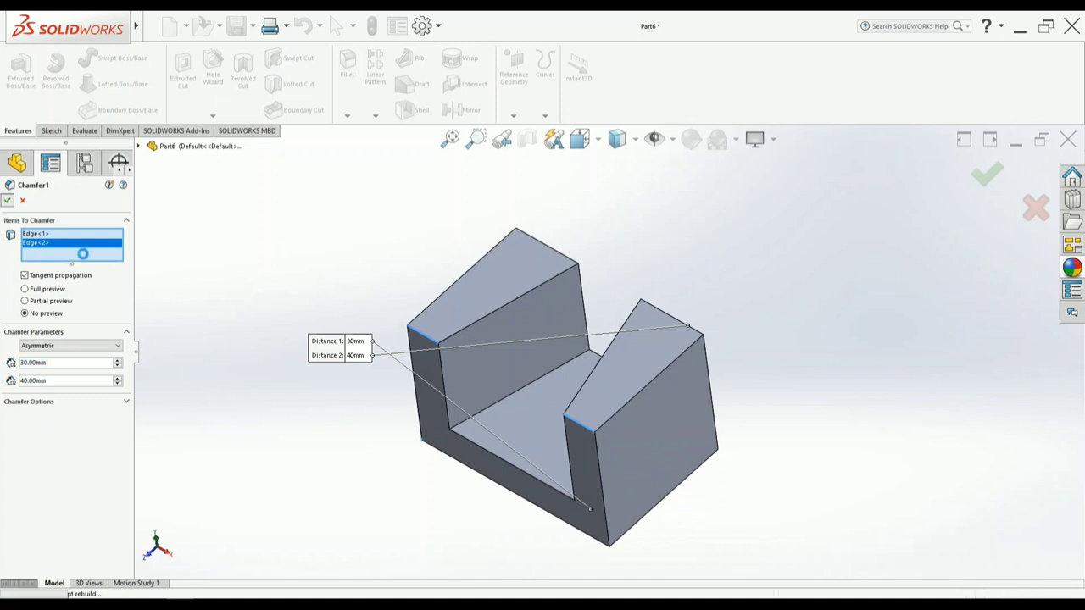
mouse_move(326, 396)
middle_down()
mouse_move(363, 300)
mouse_move(359, 370)
middle_up()
Show the trough in isometric view and compare it with the reference drawing
click(582, 146)
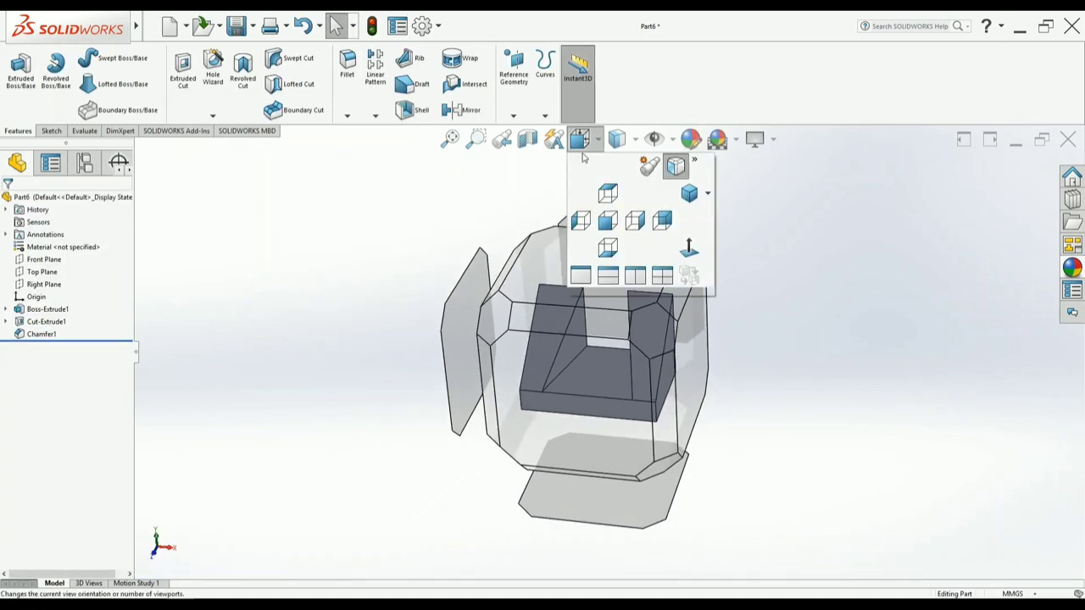
click(678, 168)
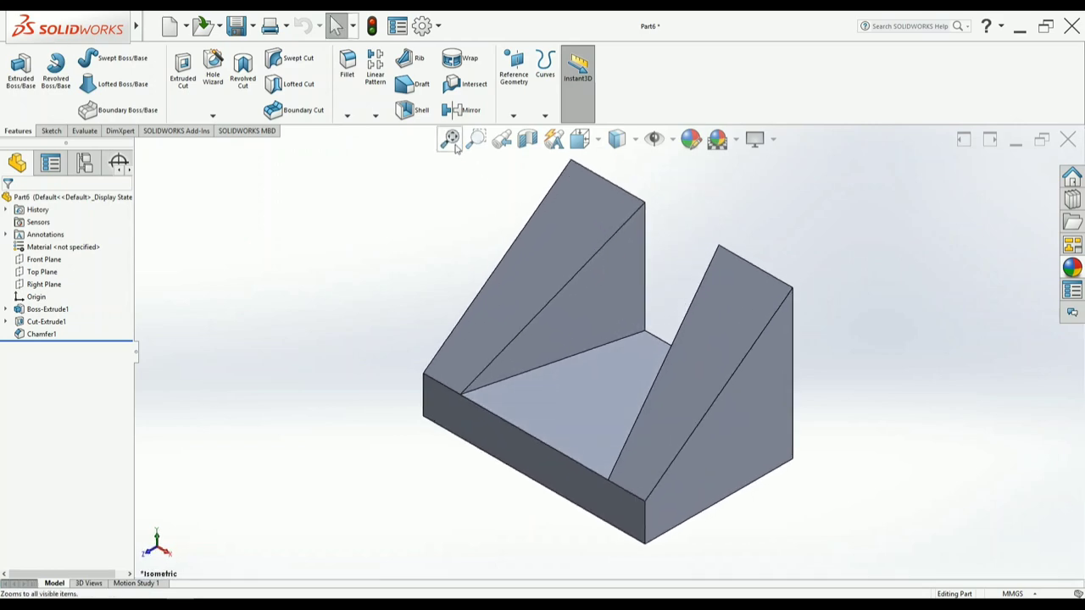
click(102, 601)
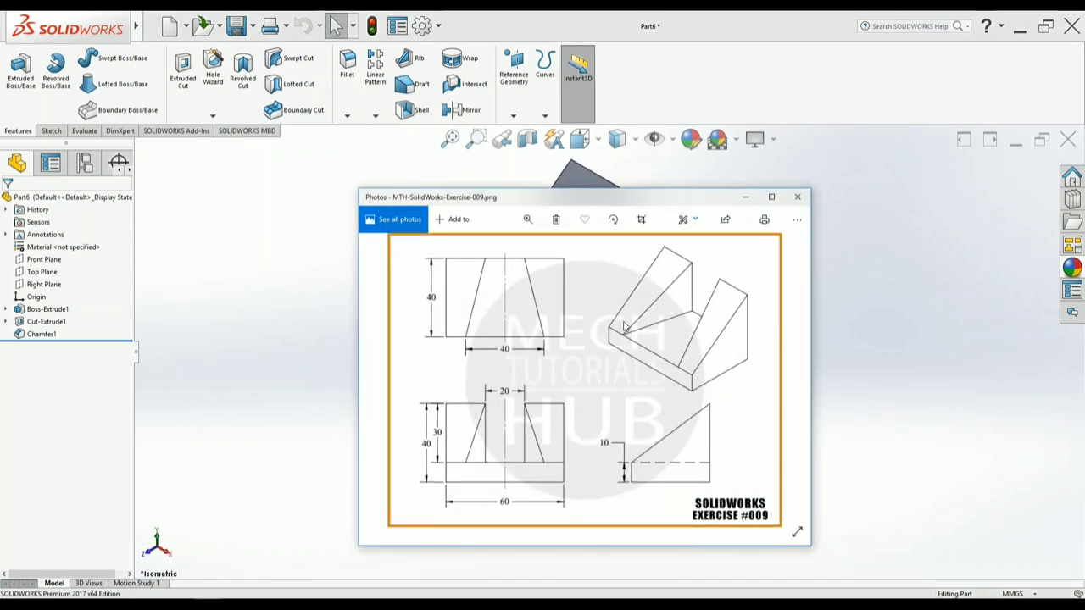
key(alt+Tab)
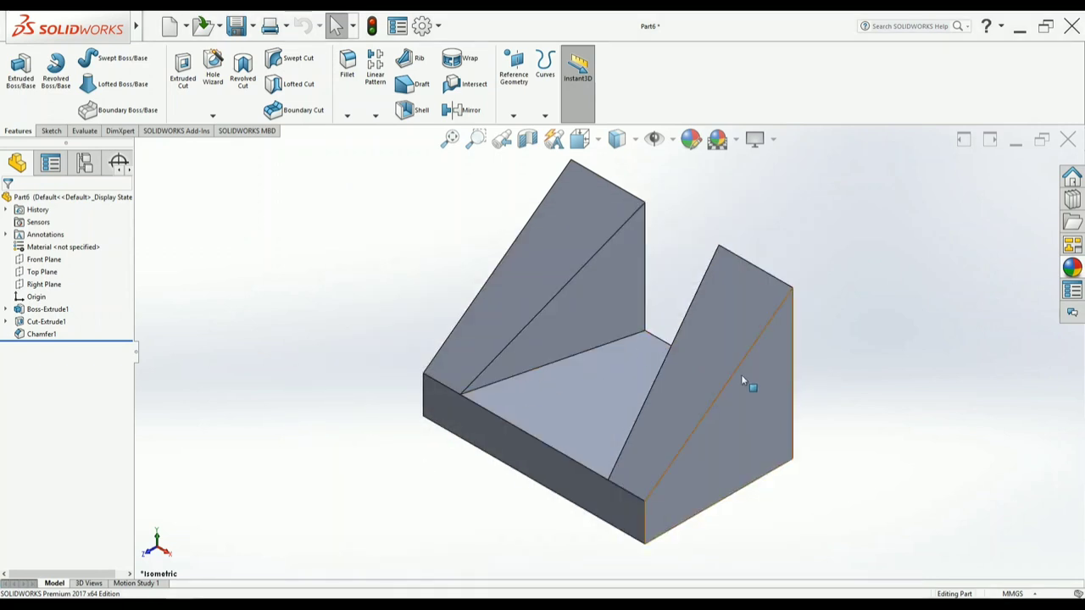